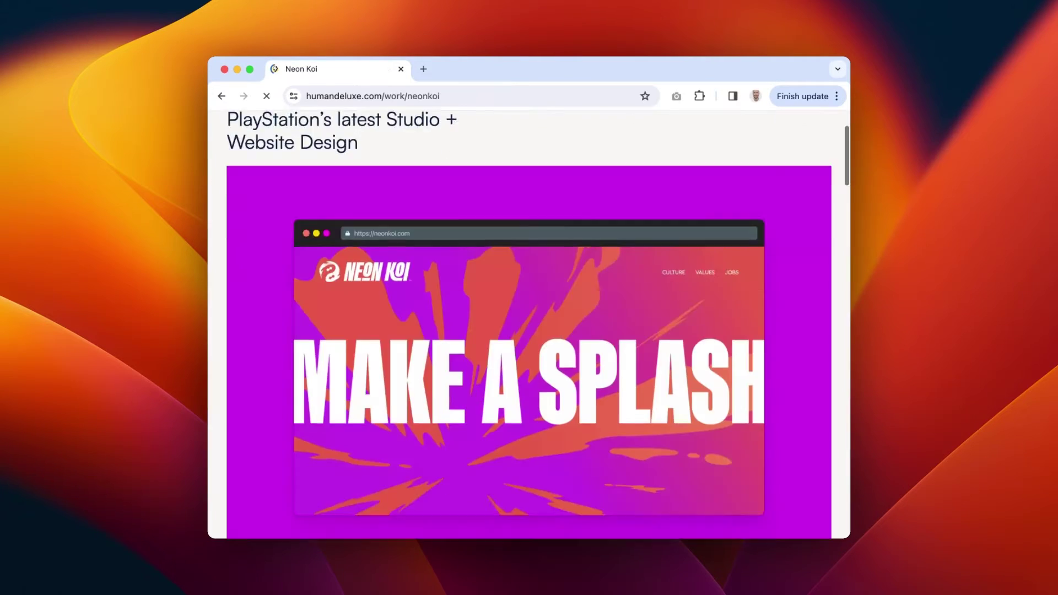
# Step: Scroll down through the Human Deluxe case study pages in Chrome
pyautogui.scroll(-10, 529, 325)
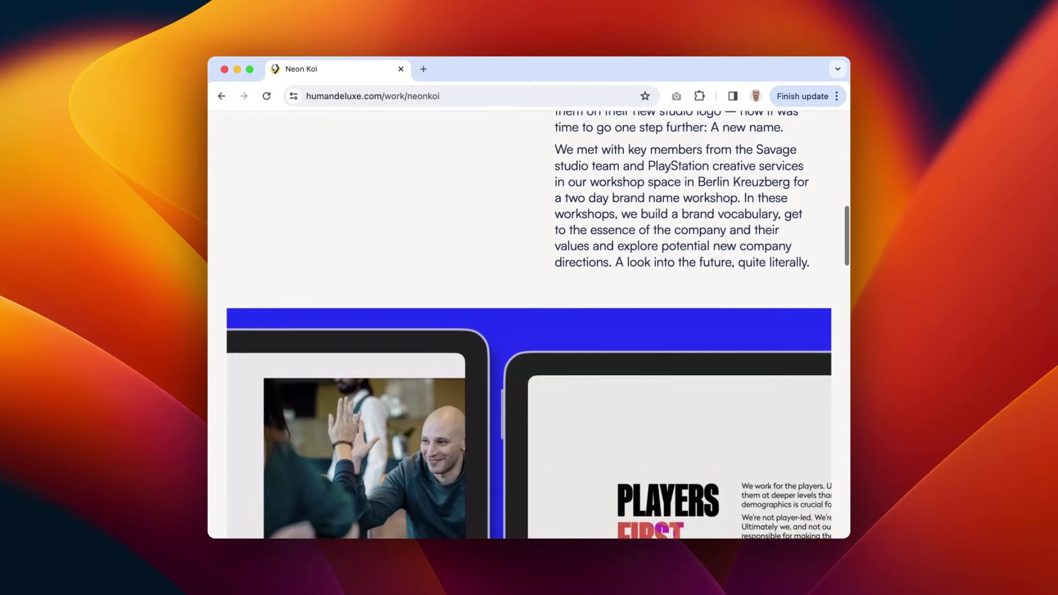
pyautogui.scroll(-6, 529, 326)
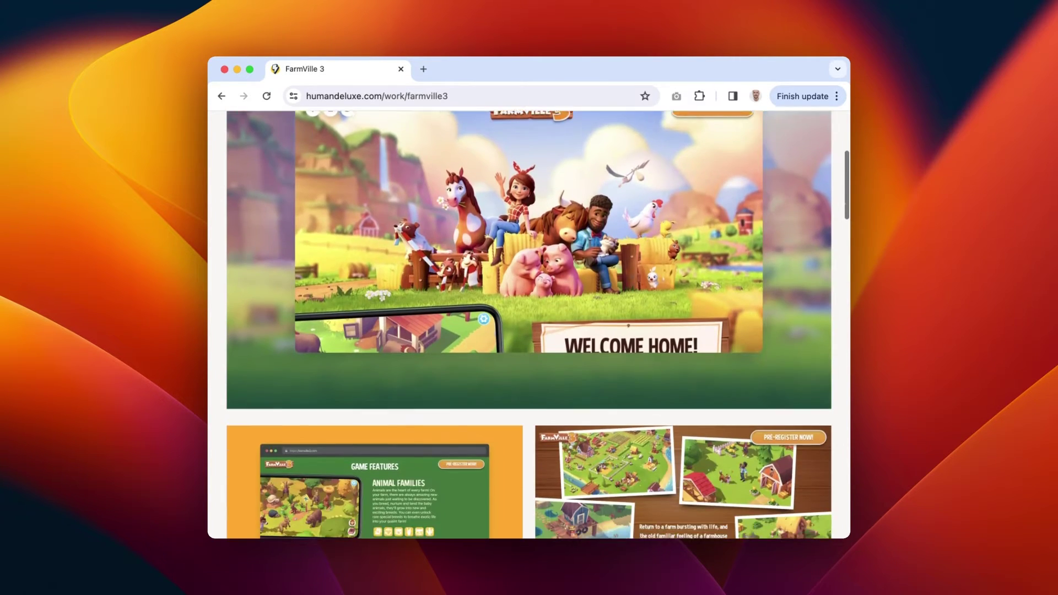
pyautogui.scroll(-10, 529, 325)
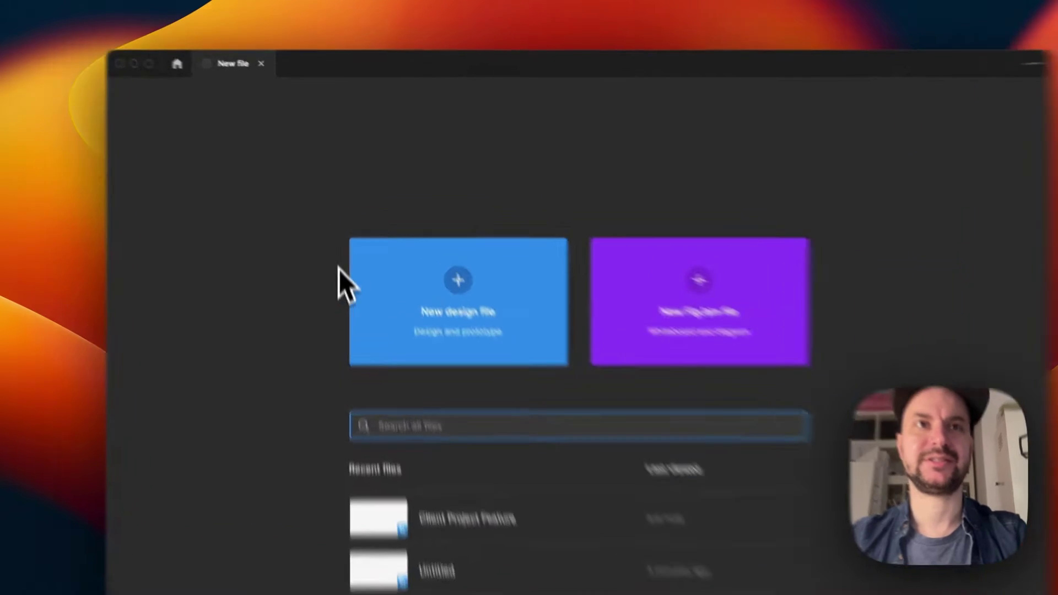
# Step: Create a new blank design file and rename it 'Client Project Feature'
pyautogui.click(359, 272)
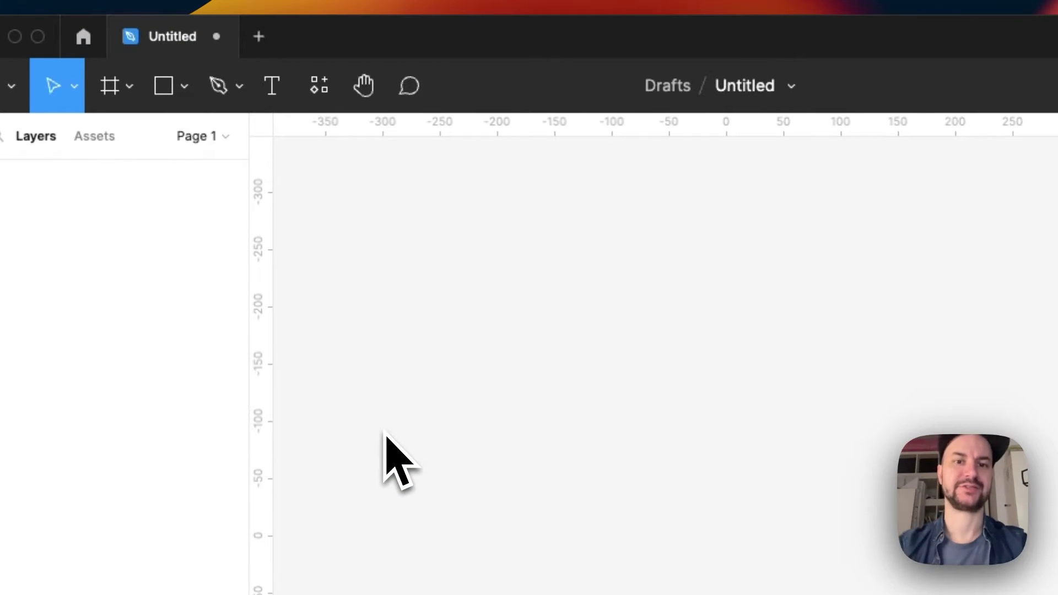
pyautogui.click(739, 88)
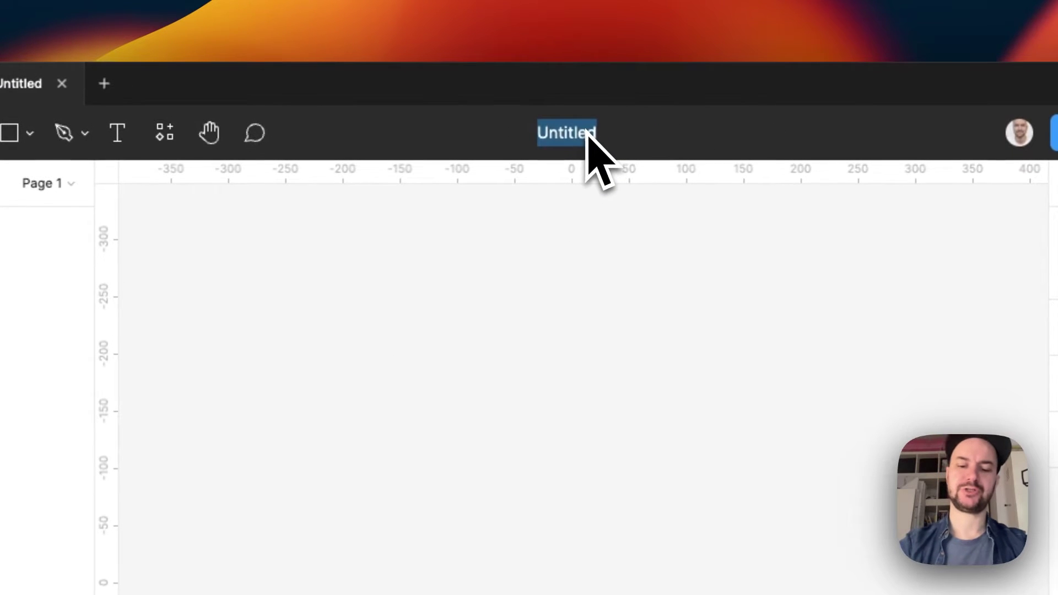
pyautogui.write('Client')
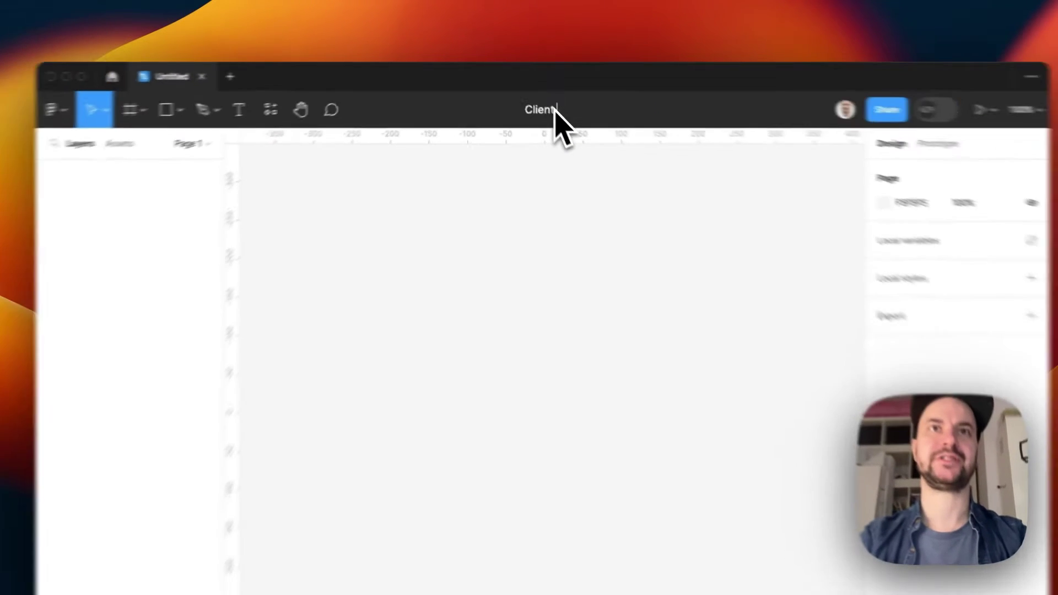
pyautogui.write(' Projec')
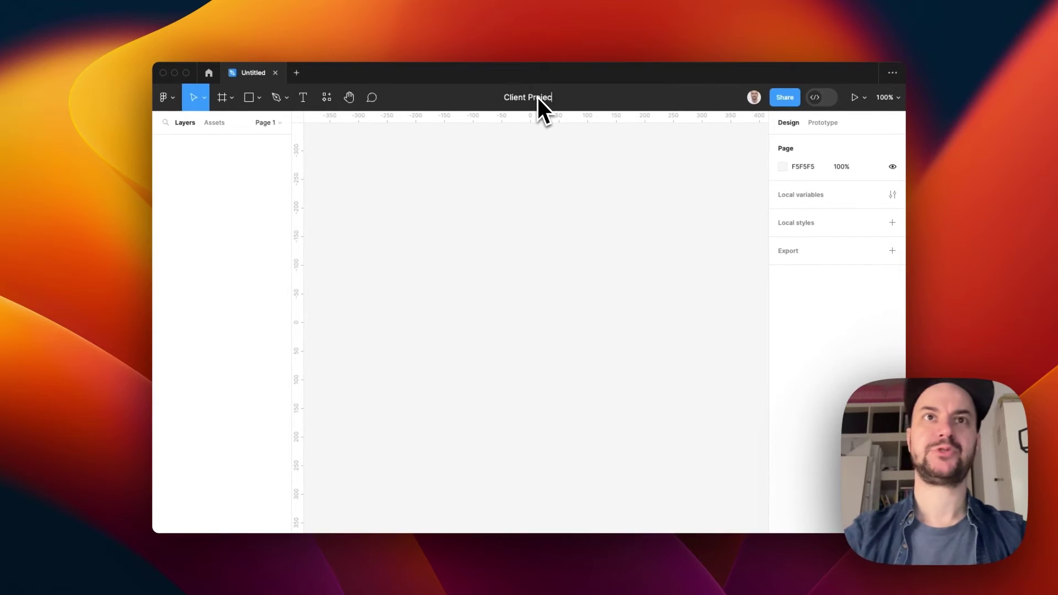
pyautogui.write('t Feature')
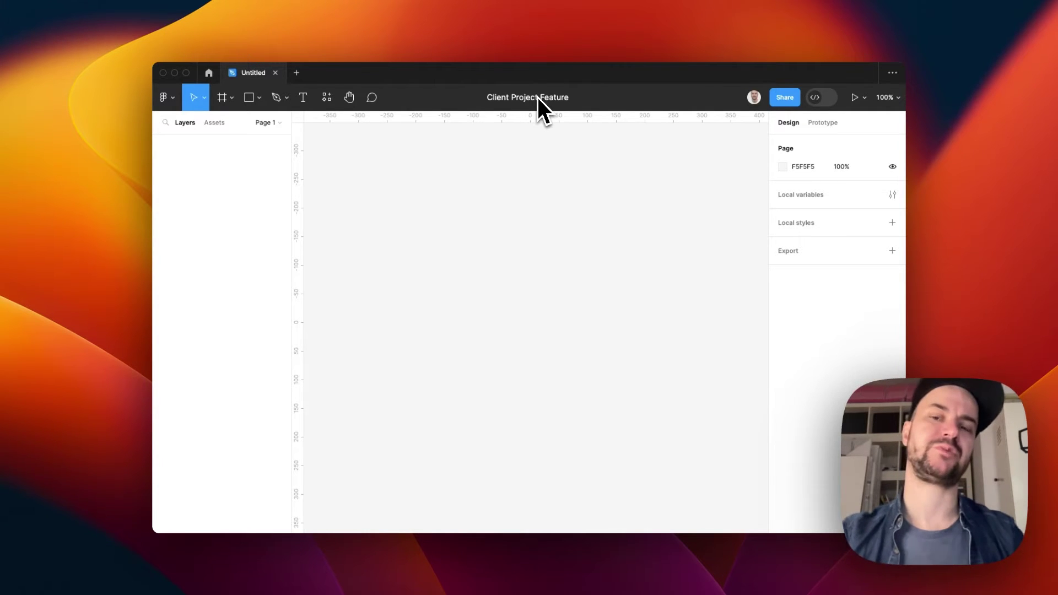
pyautogui.press('Return')
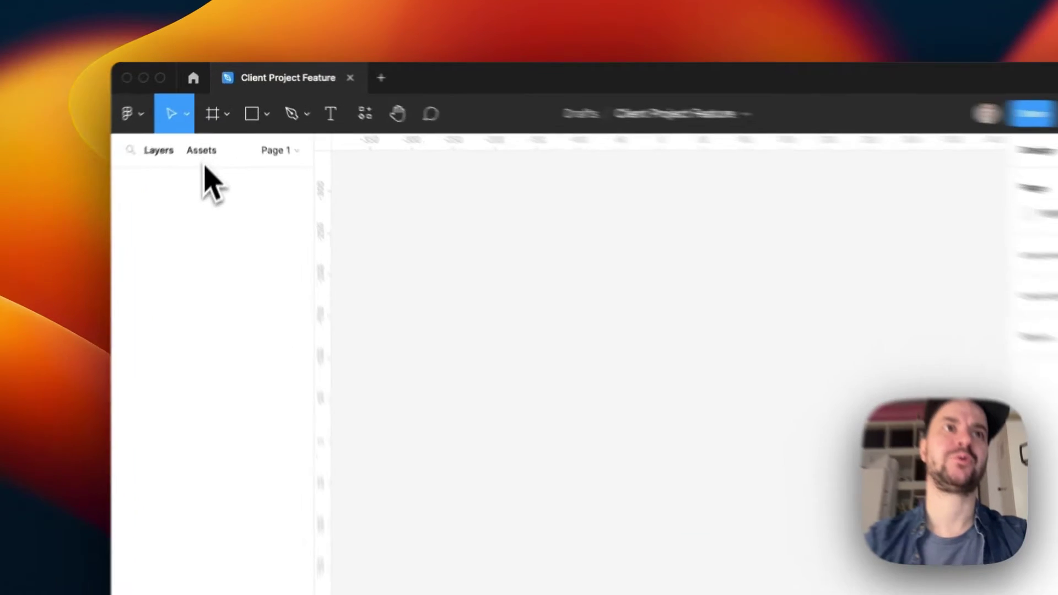
# Step: Search the libraries for 'Human' and add Human Deluxe Master to the file
pyautogui.click(214, 122)
pyautogui.click(310, 225)
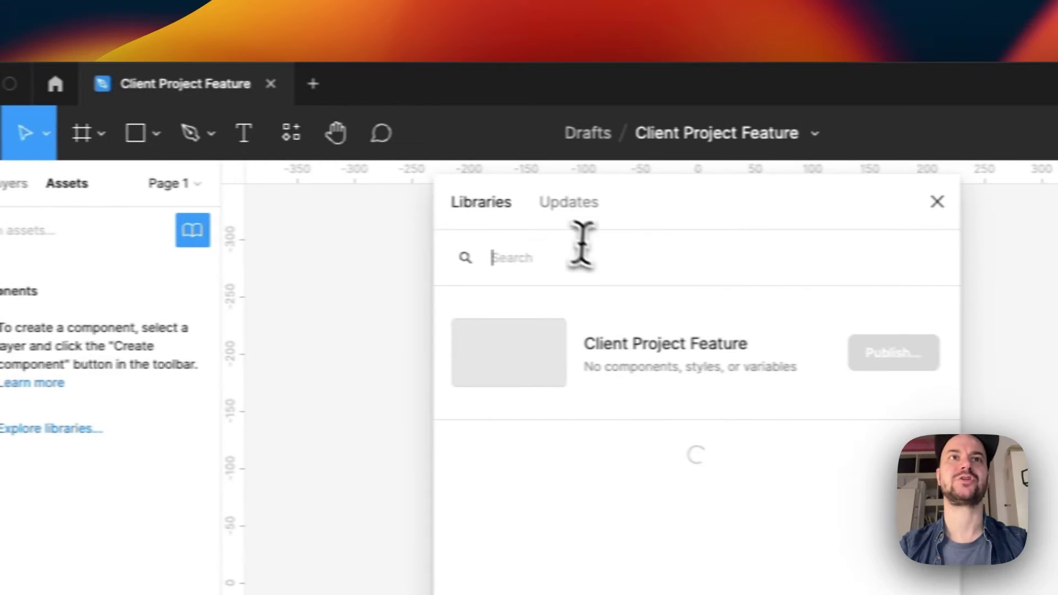
pyautogui.write('Human')
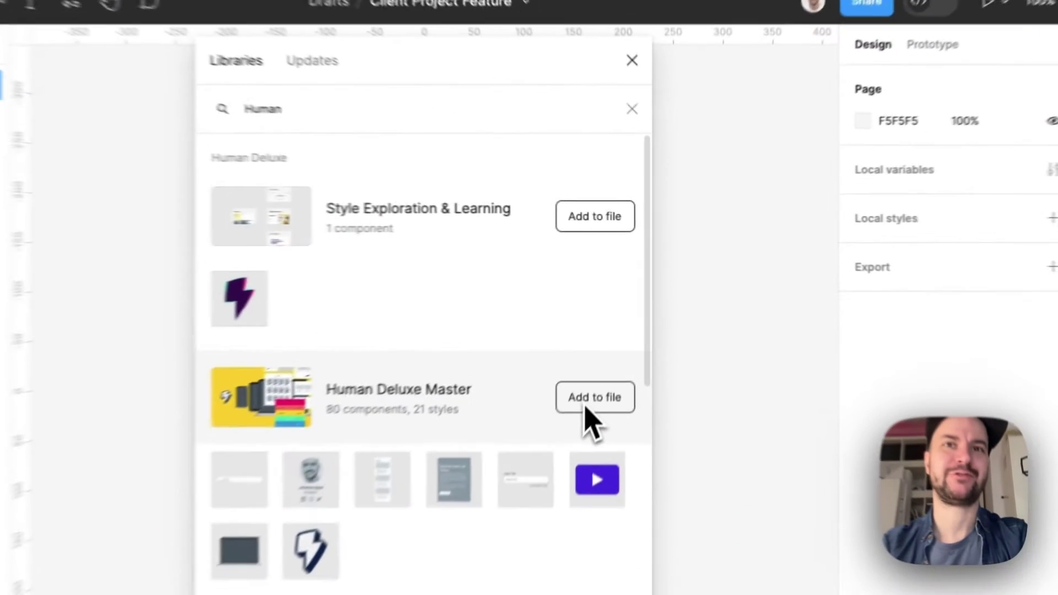
pyautogui.click(619, 329)
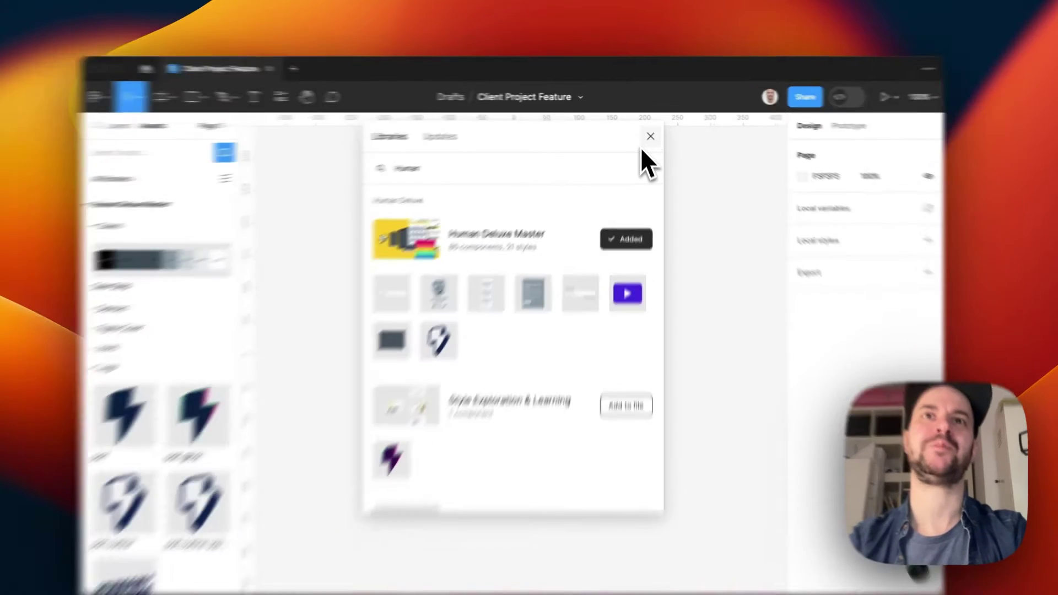
pyautogui.click(648, 133)
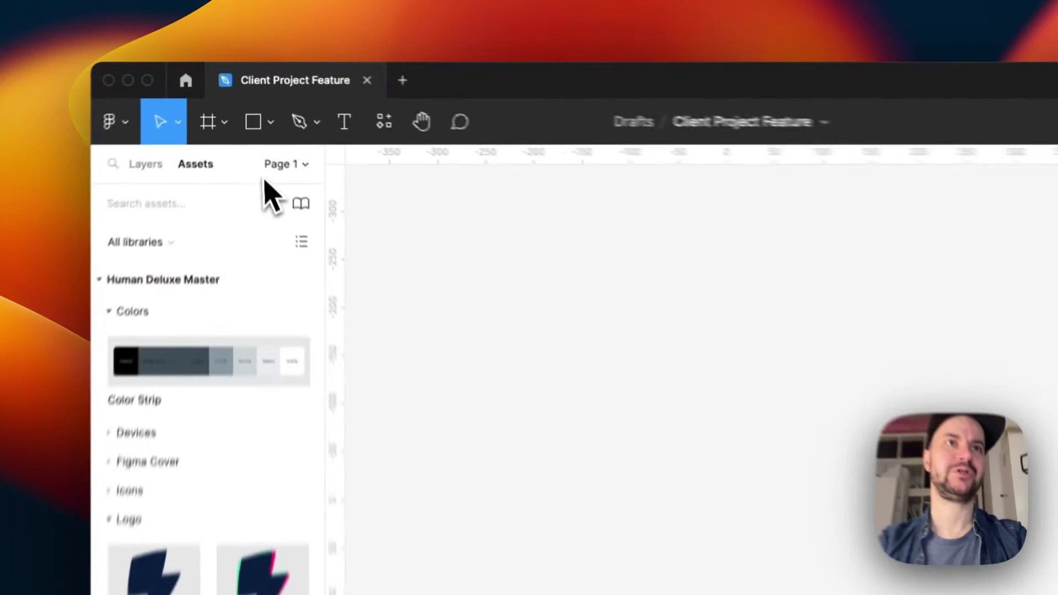
# Step: Show the file's list of pages from the Page dropdown
pyautogui.click(263, 123)
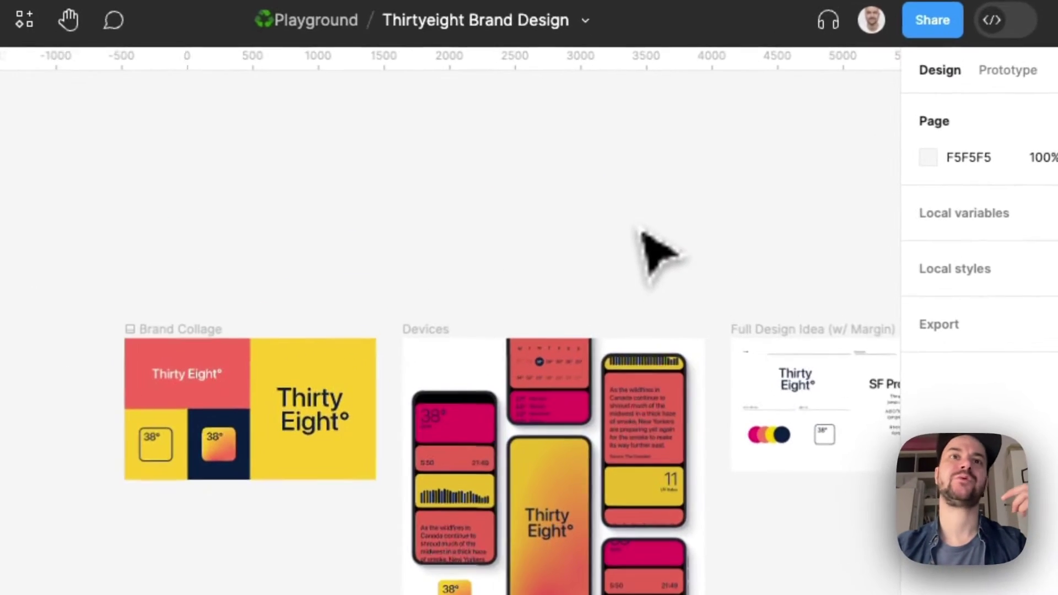
pyautogui.scroll(3, 647, 214)
pyautogui.hscroll(5, 642, 229)
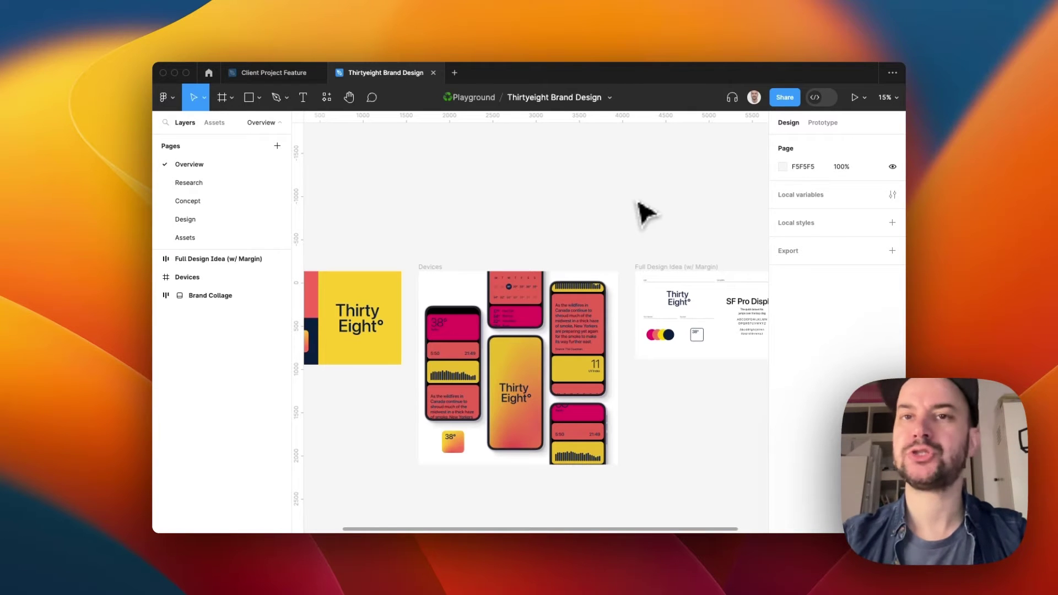
pyautogui.hscroll(3, 645, 212)
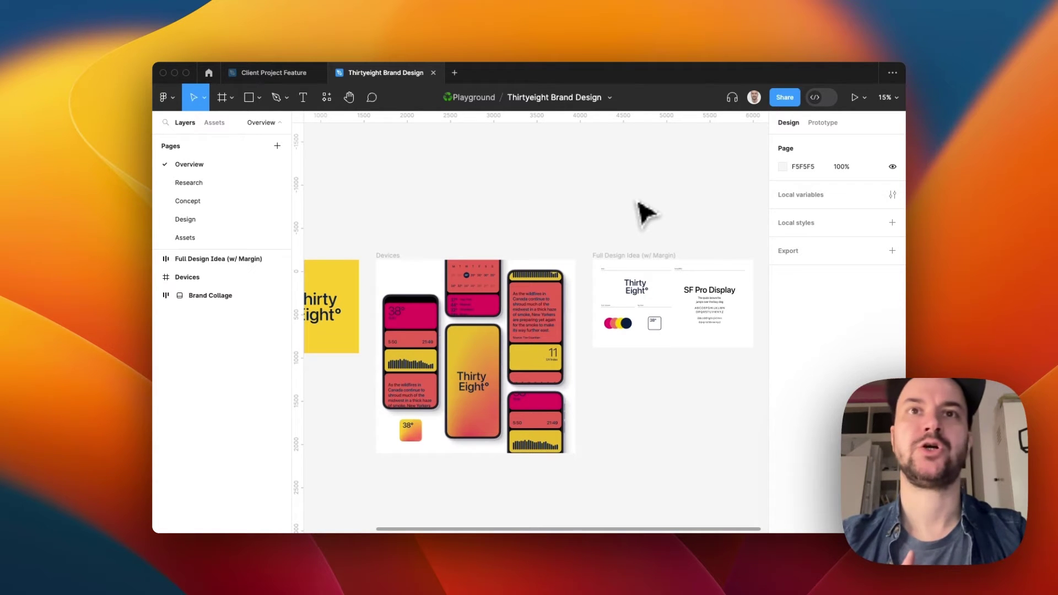
pyautogui.scroll(5, 727, 275)
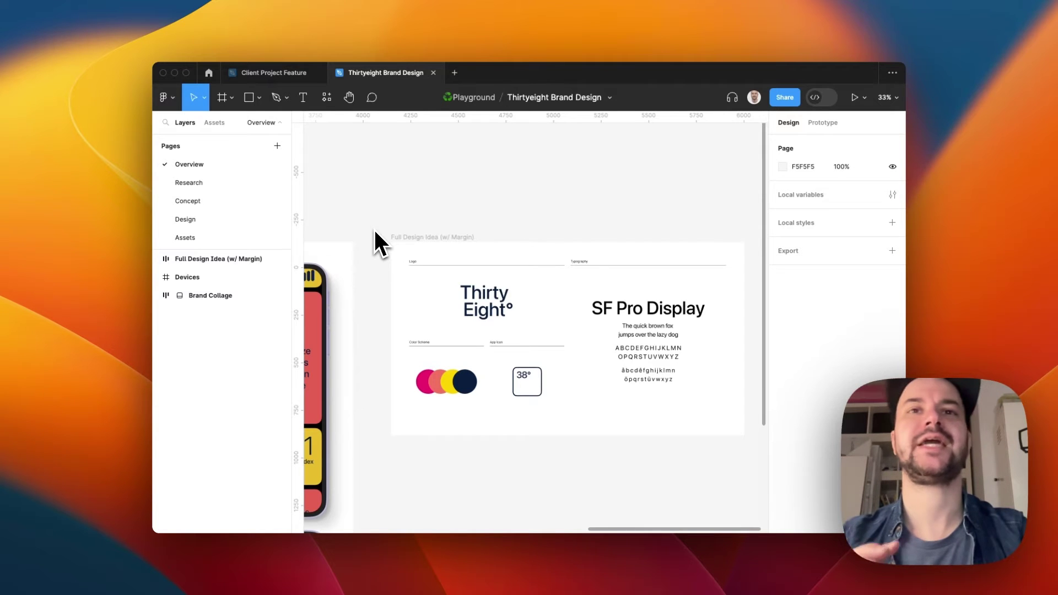
pyautogui.scroll(-5, 373, 228)
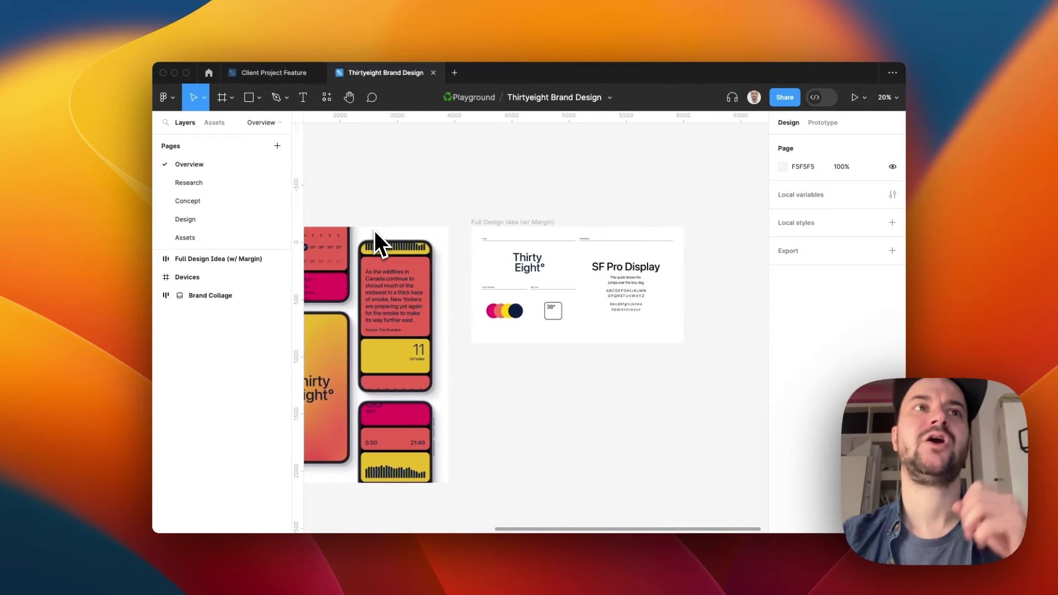
pyautogui.scroll(-3, 368, 208)
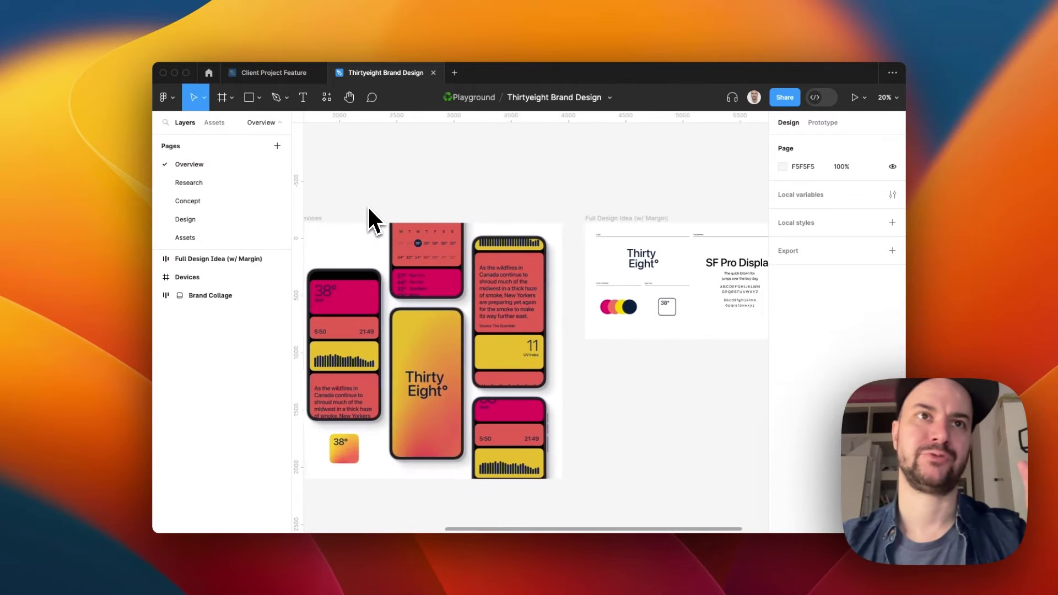
pyautogui.hscroll(-3, 368, 208)
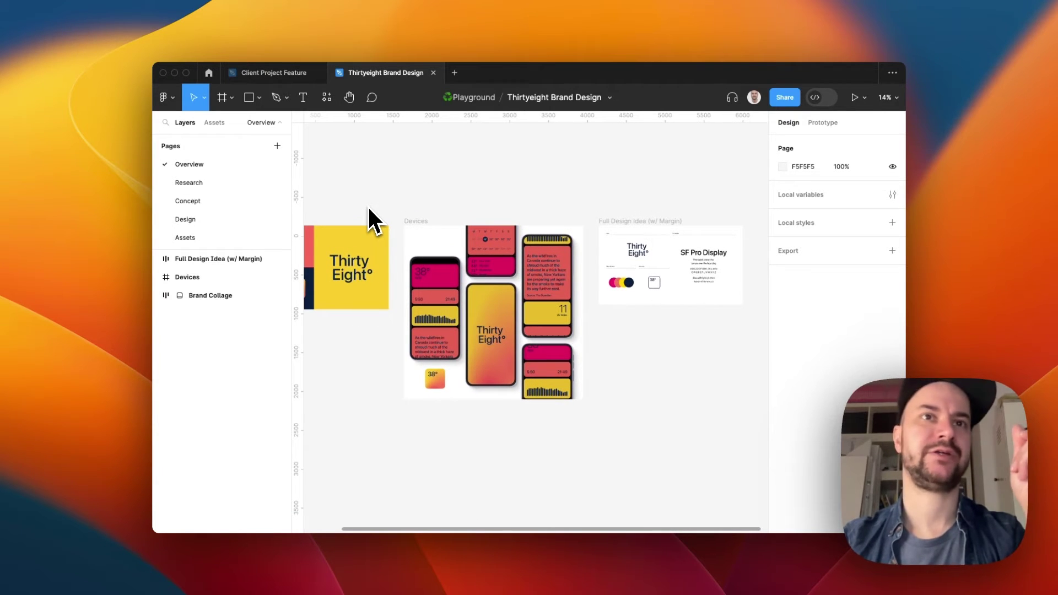
pyautogui.hscroll(-3, 369, 209)
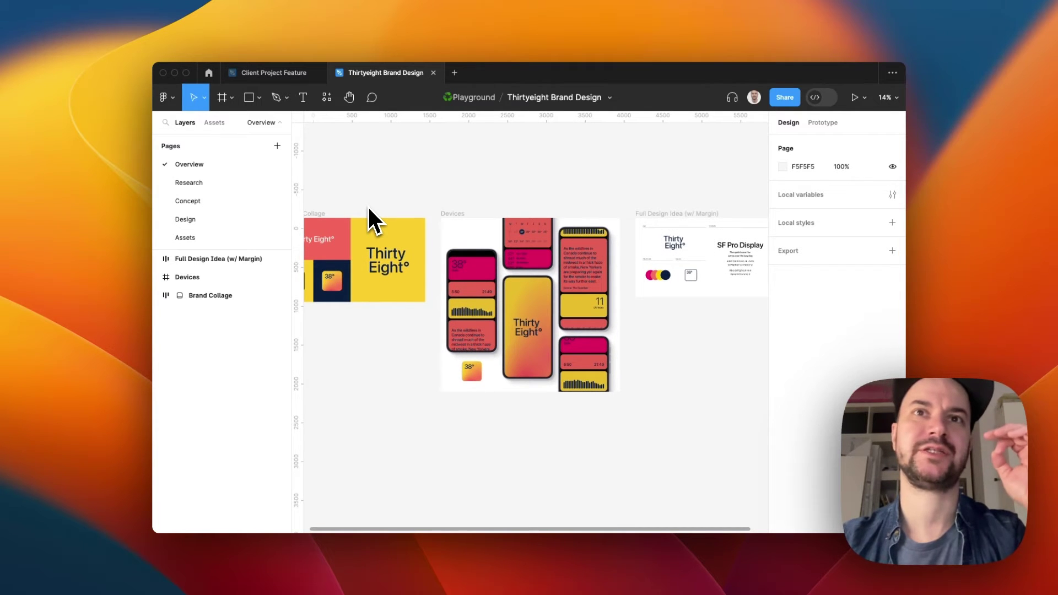
pyautogui.hscroll(-3, 368, 206)
pyautogui.scroll(1, 368, 206)
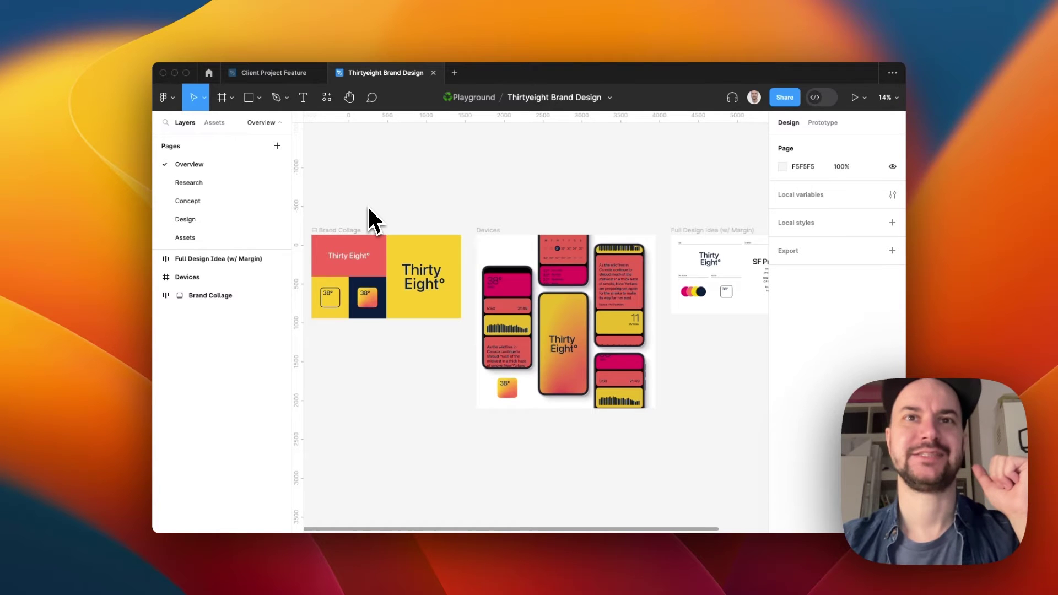
pyautogui.hscroll(-2, 368, 207)
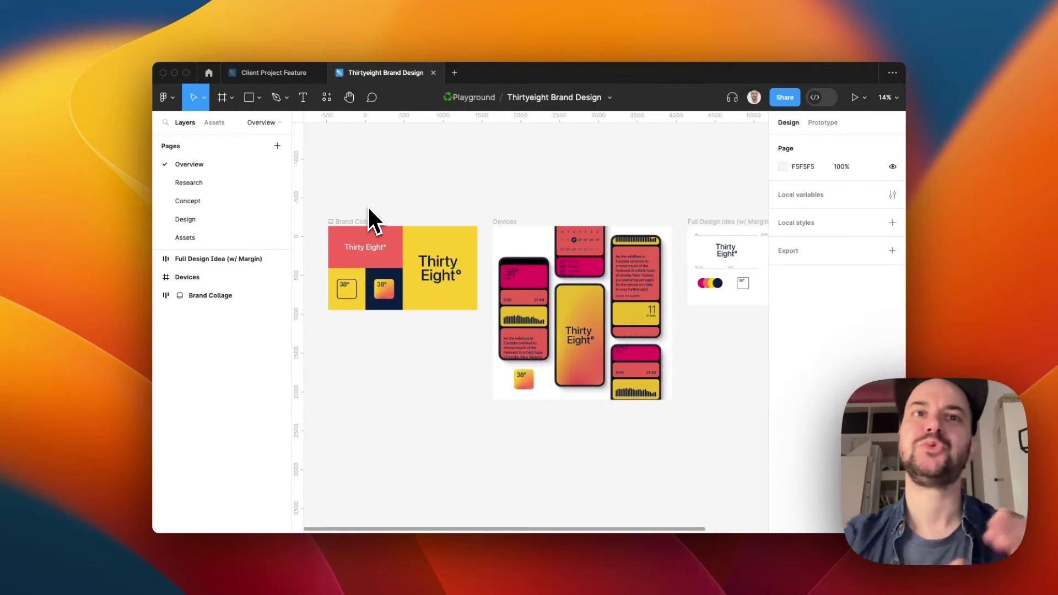
pyautogui.scroll(2, 368, 208)
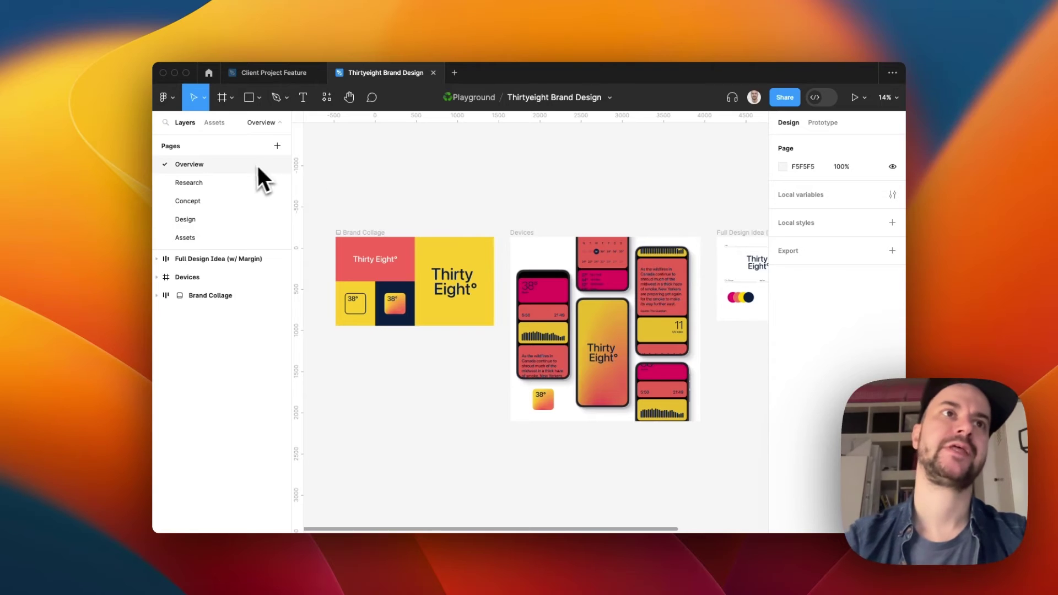
pyautogui.click(242, 180)
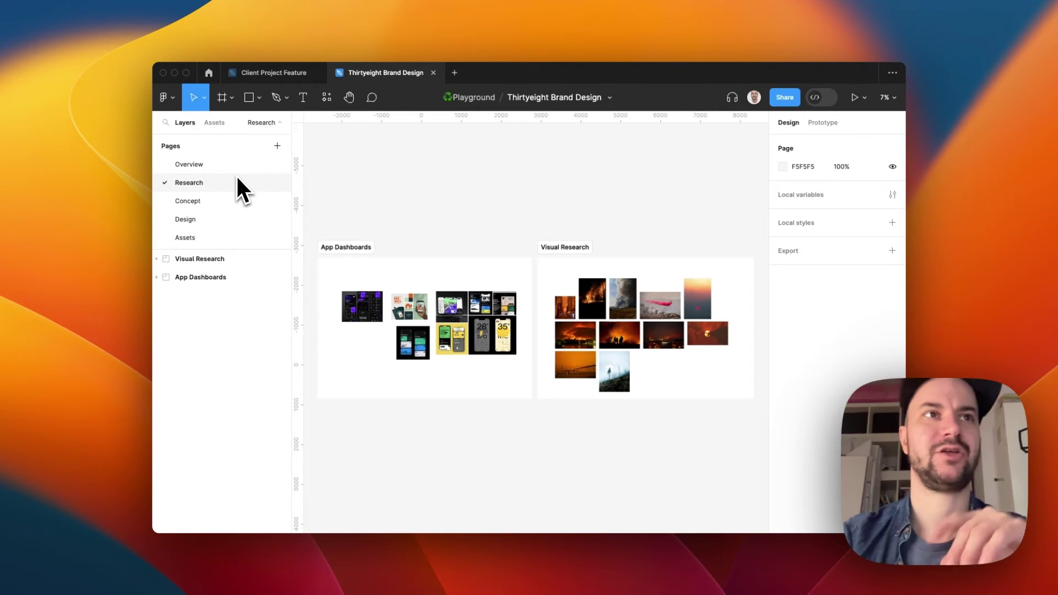
pyautogui.keyDown('ctrl'); pyautogui.scroll(5, 323, 286); pyautogui.keyUp('ctrl')
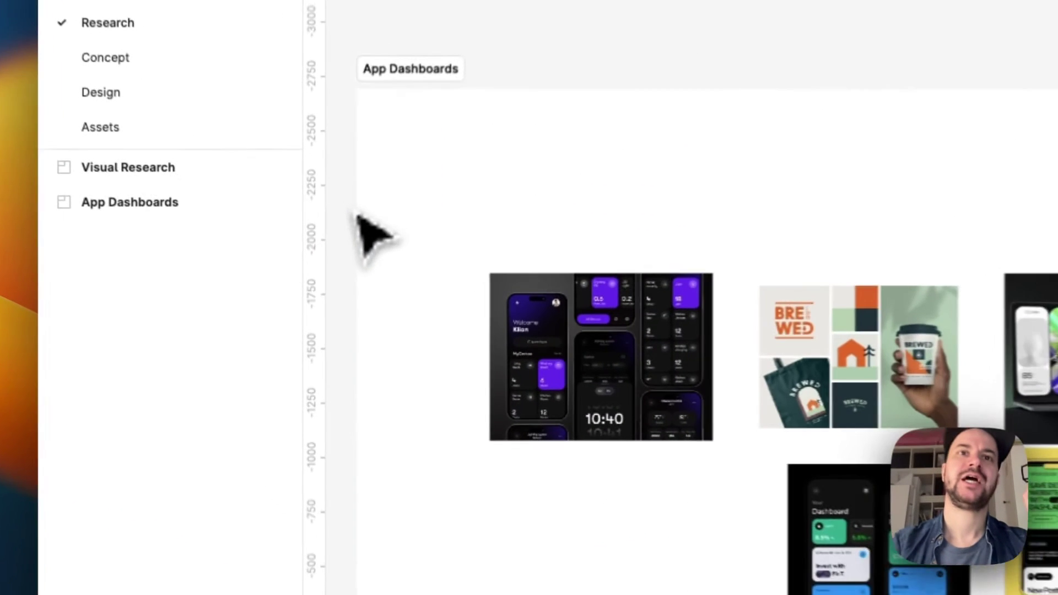
pyautogui.click(361, 224)
pyautogui.hotkey('shift', '2')
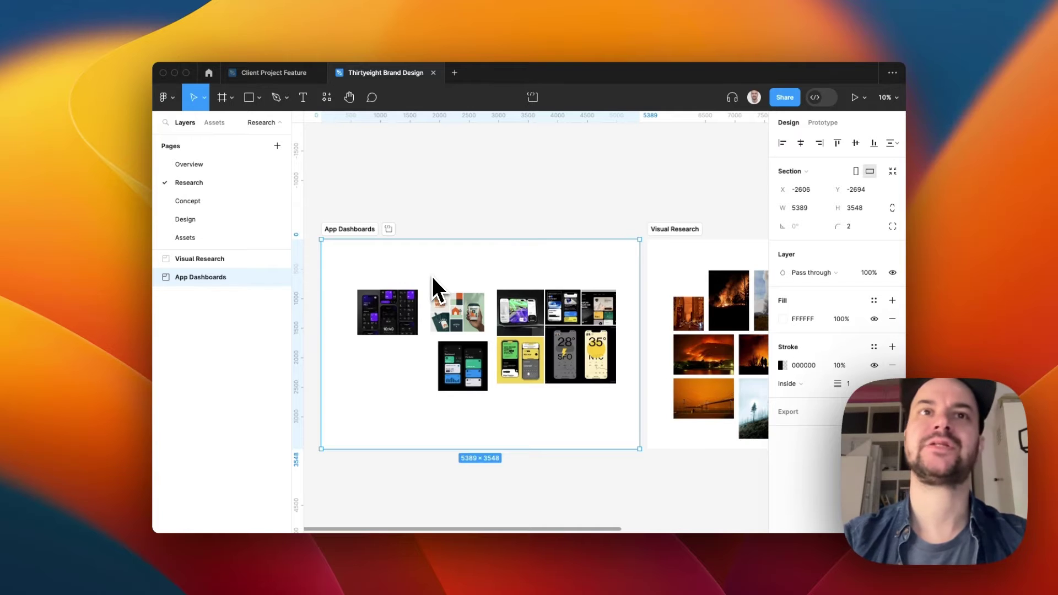
pyautogui.hscroll(1, 432, 276)
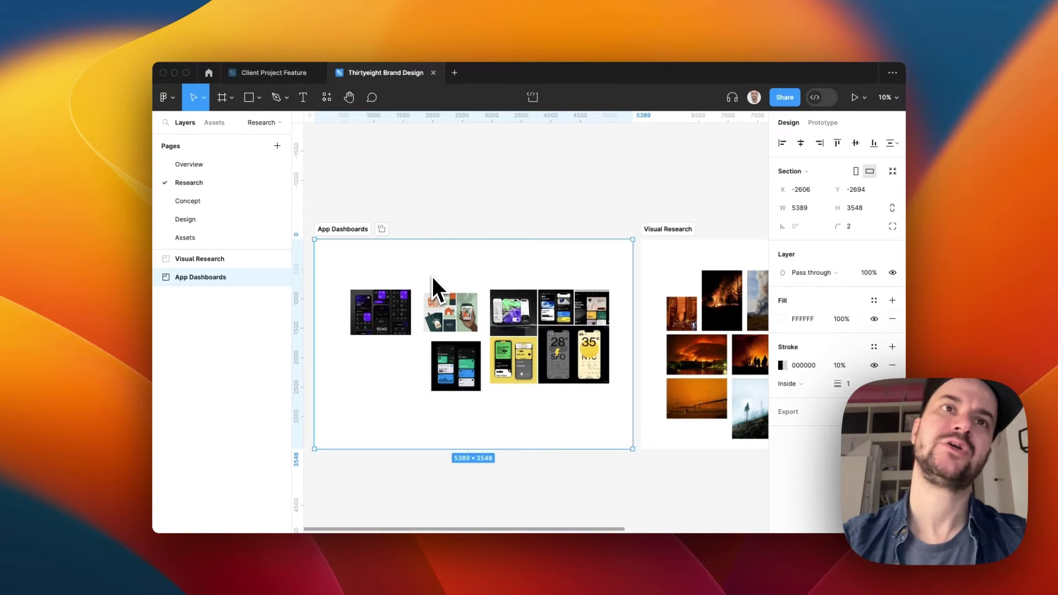
pyautogui.hscroll(-2, 432, 276)
pyautogui.scroll(3, 428, 271)
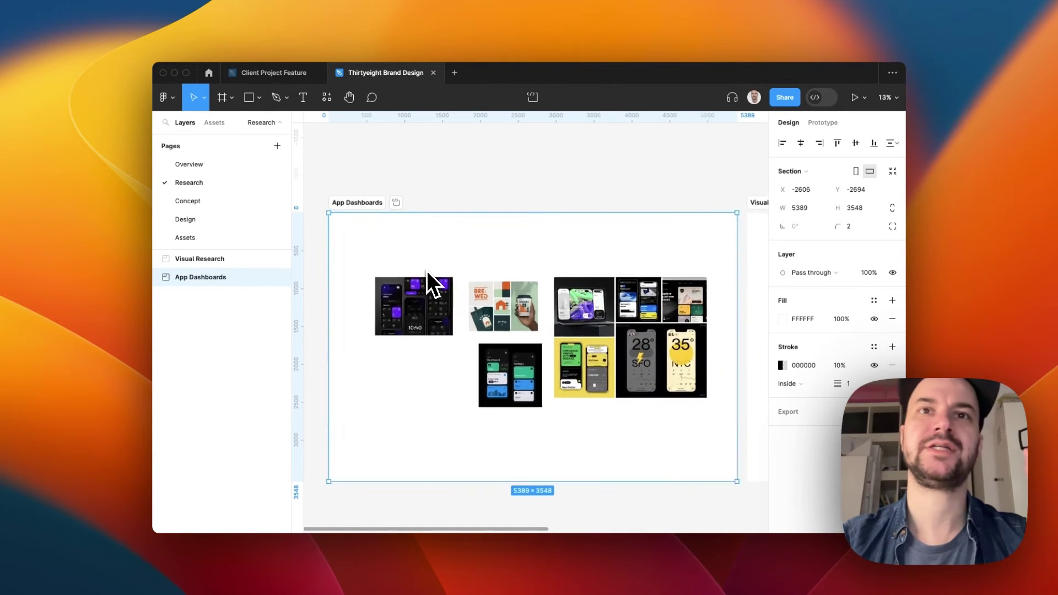
pyautogui.scroll(4, 514, 355)
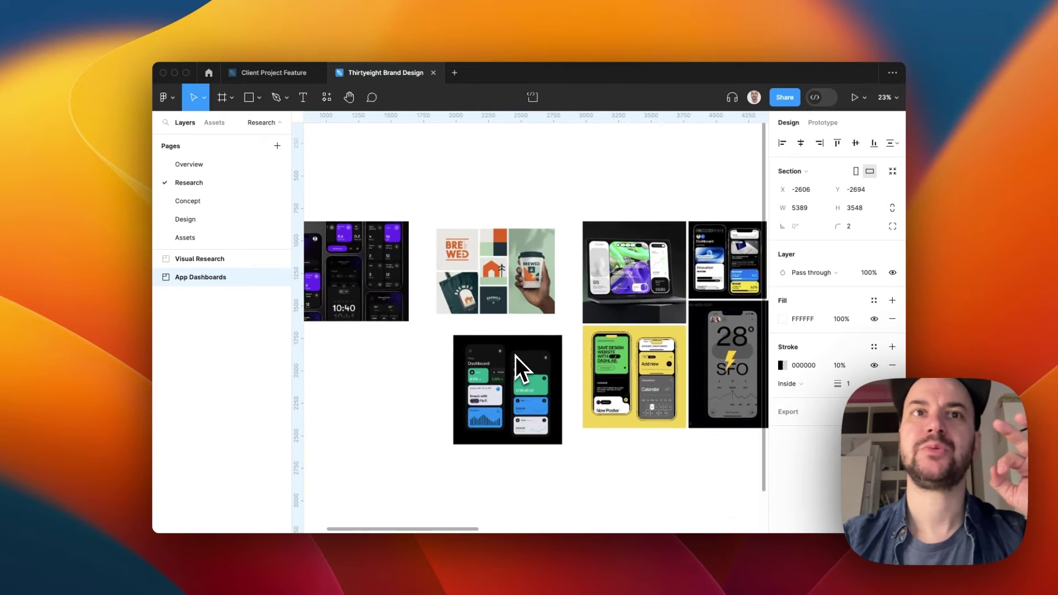
pyautogui.hscroll(5, 515, 356)
pyautogui.scroll(3, 515, 356)
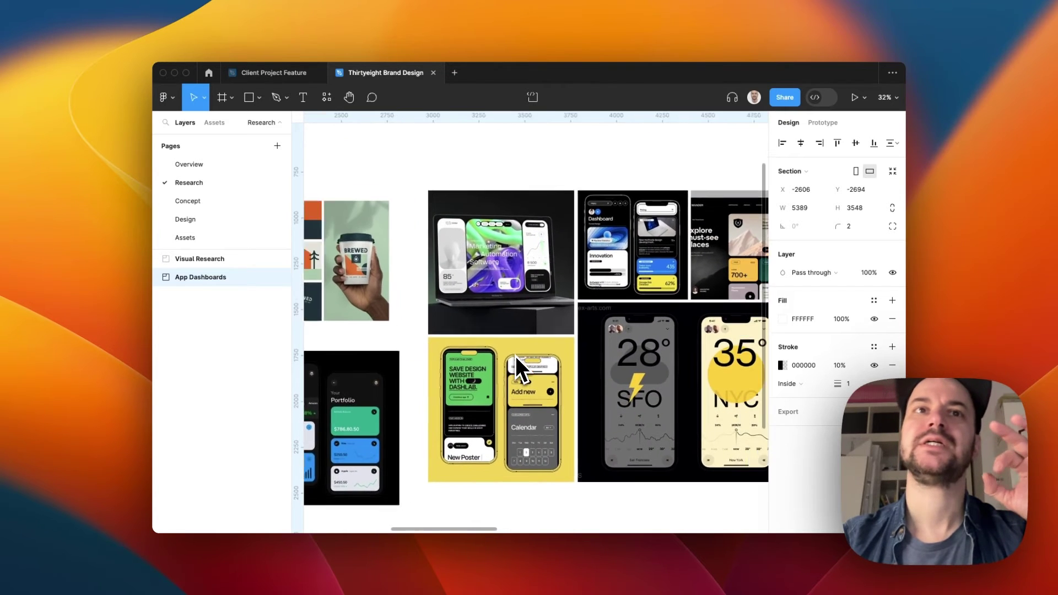
pyautogui.hscroll(3, 515, 356)
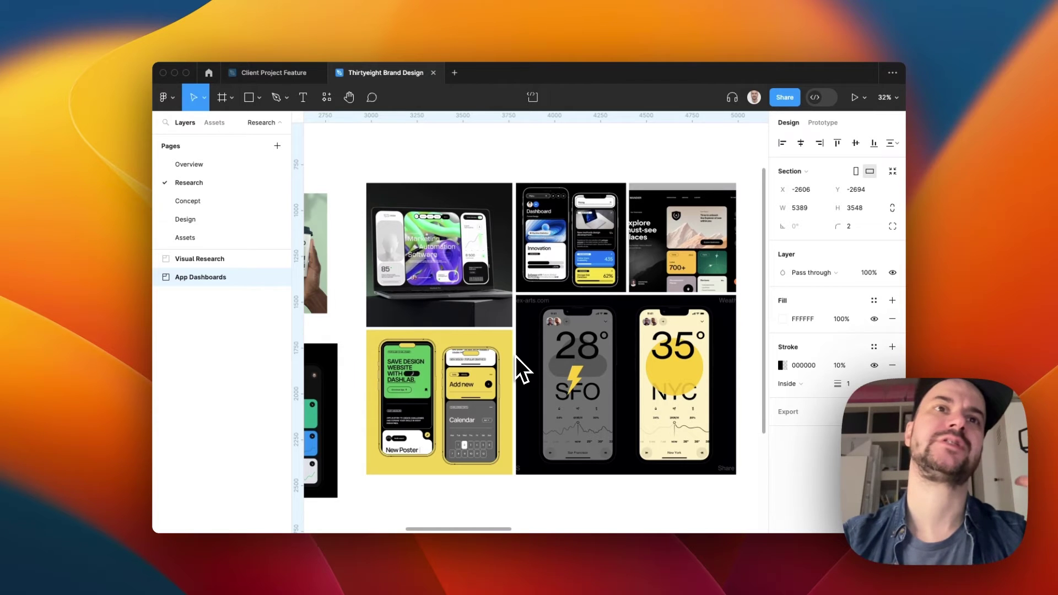
pyautogui.scroll(1, 515, 356)
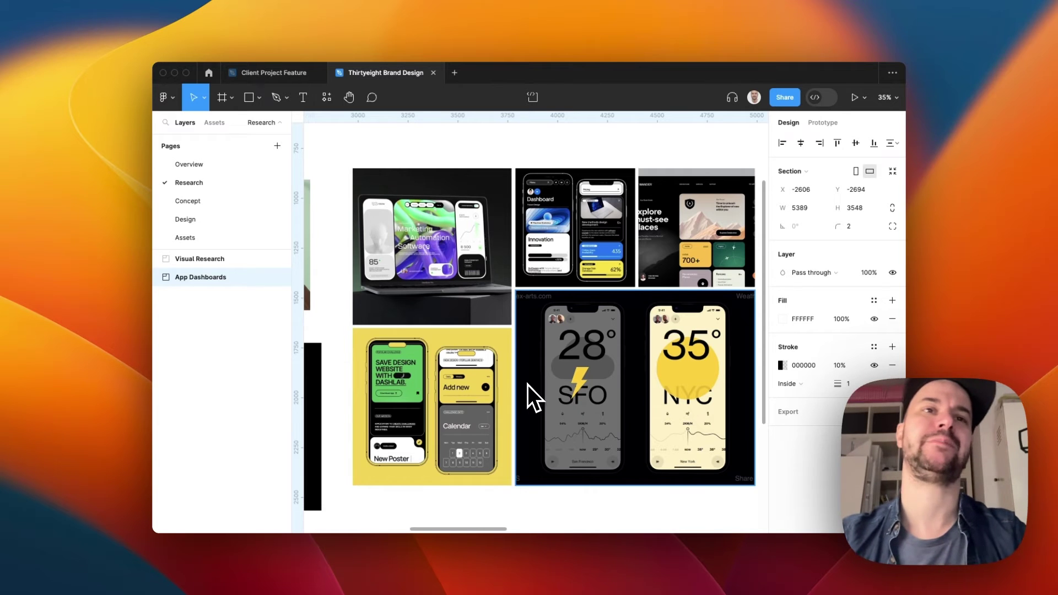
pyautogui.scroll(-5, 696, 393)
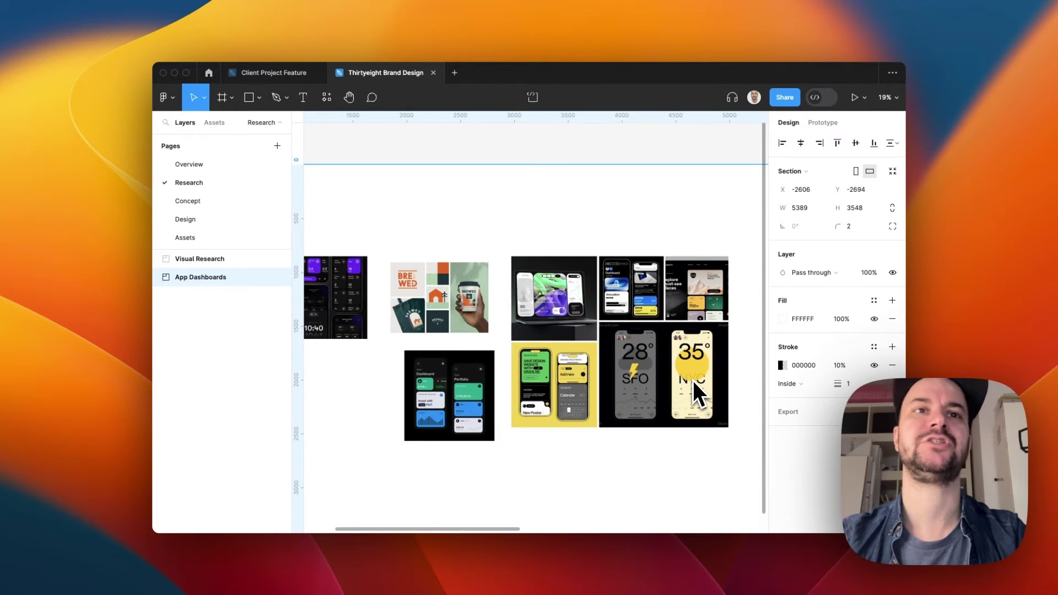
pyautogui.hscroll(10, 693, 382)
# Step: Pan and zoom across the Visual Research section to review the eleven wildfire reference photos
pyautogui.hscroll(1, 693, 380)
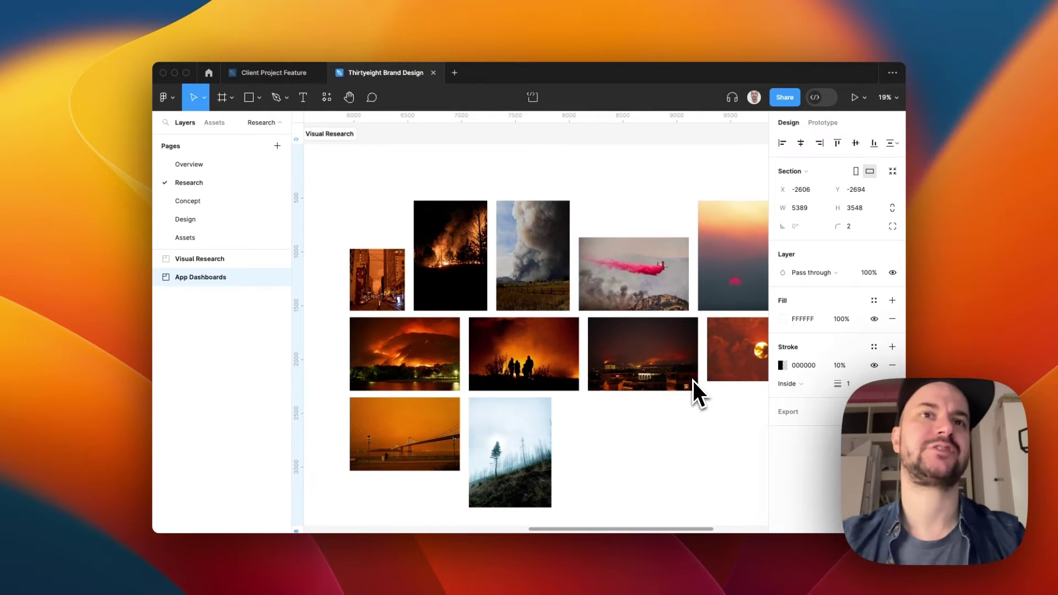
pyautogui.scroll(2, 695, 370)
pyautogui.scroll(2, 693, 352)
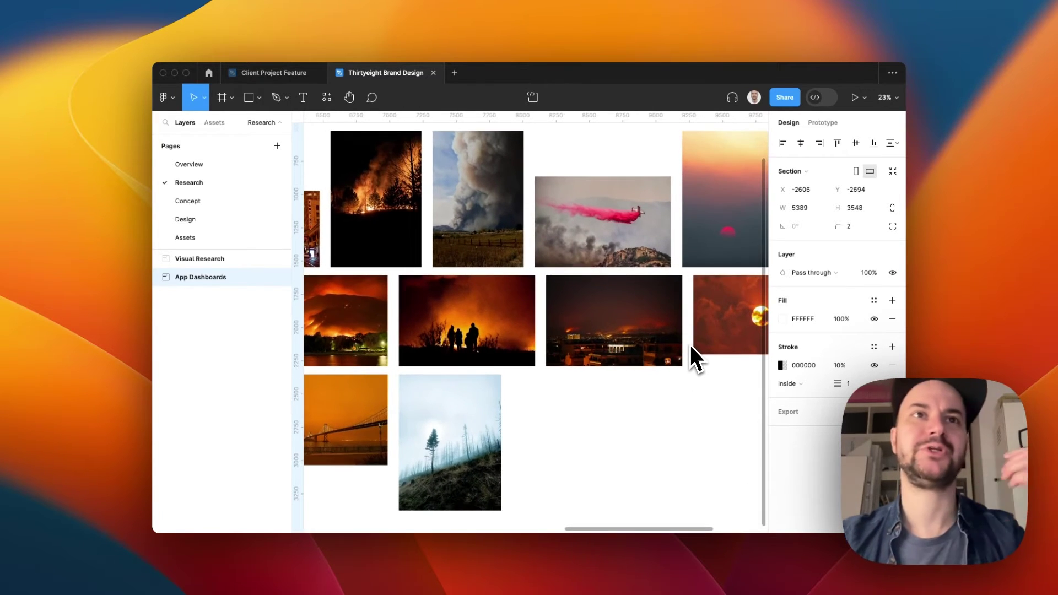
pyautogui.hscroll(-3, 690, 345)
pyautogui.scroll(1, 690, 345)
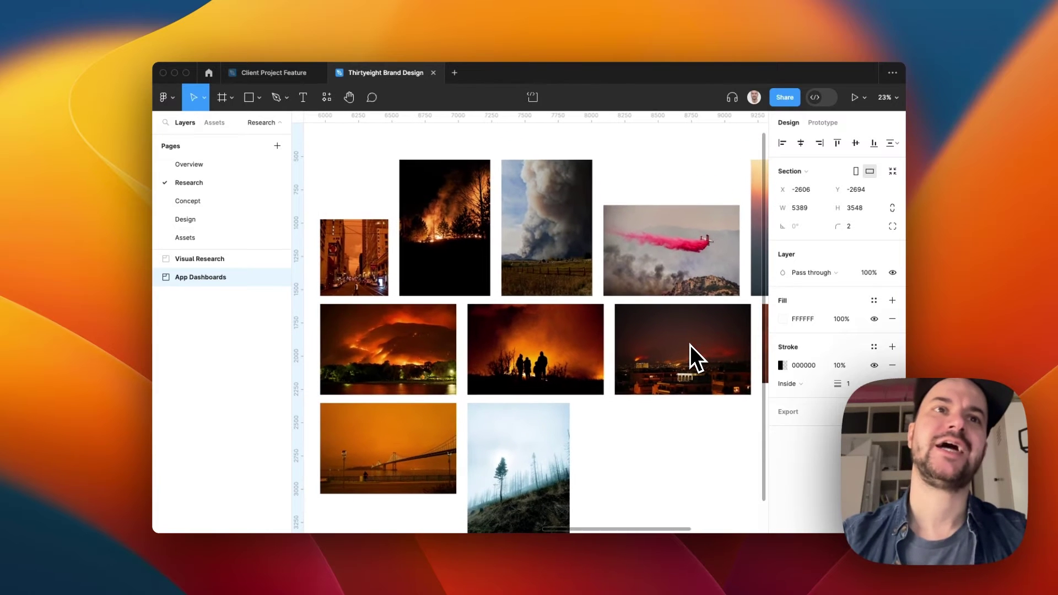
pyautogui.scroll(-1, 690, 345)
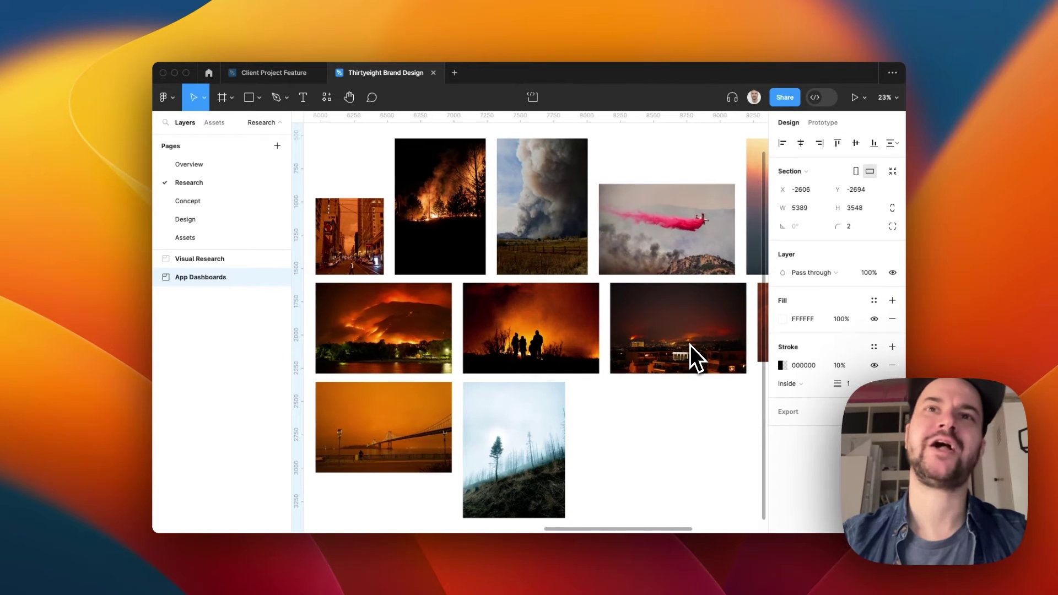
pyautogui.scroll(2, 690, 345)
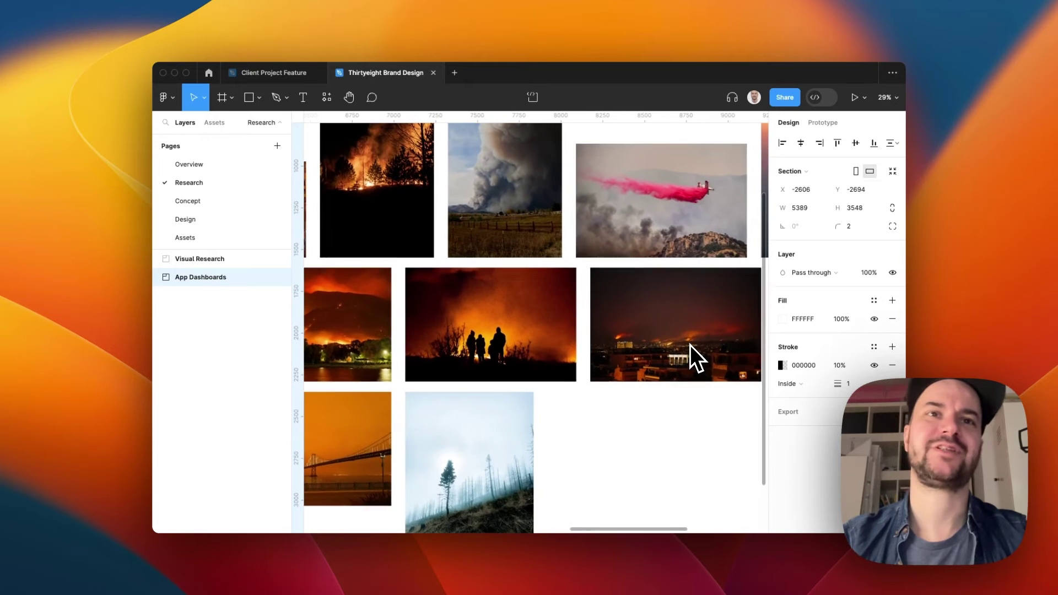
pyautogui.hscroll(-3, 567, 424)
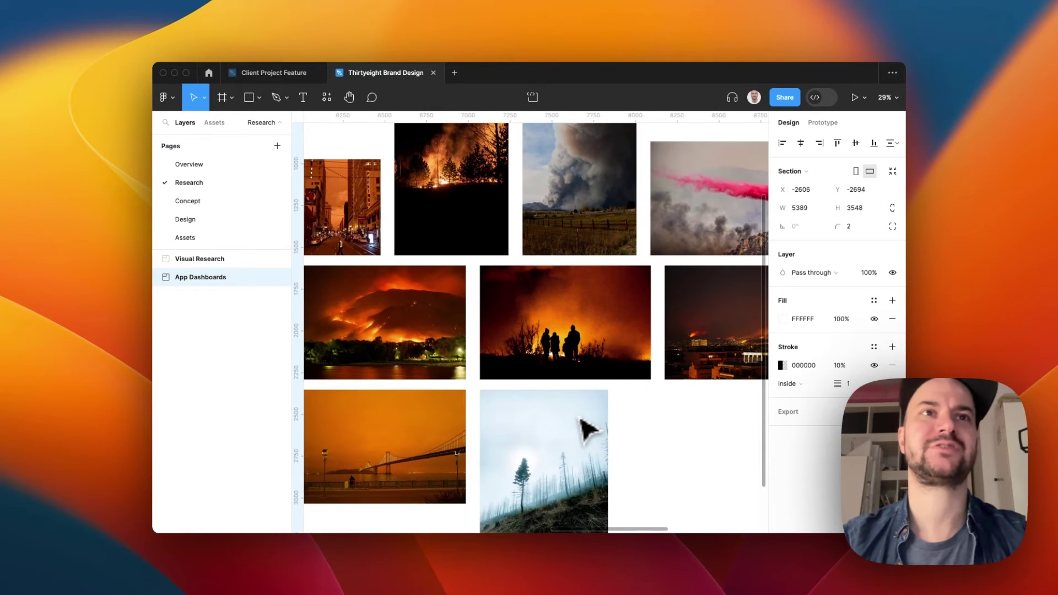
pyautogui.scroll(5, 374, 288)
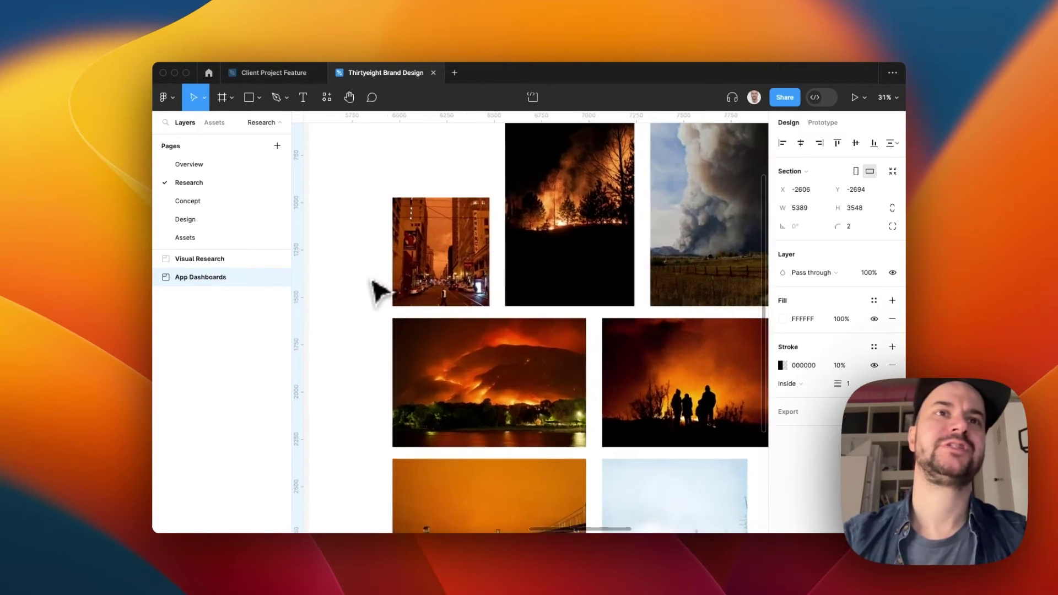
pyautogui.scroll(2, 380, 290)
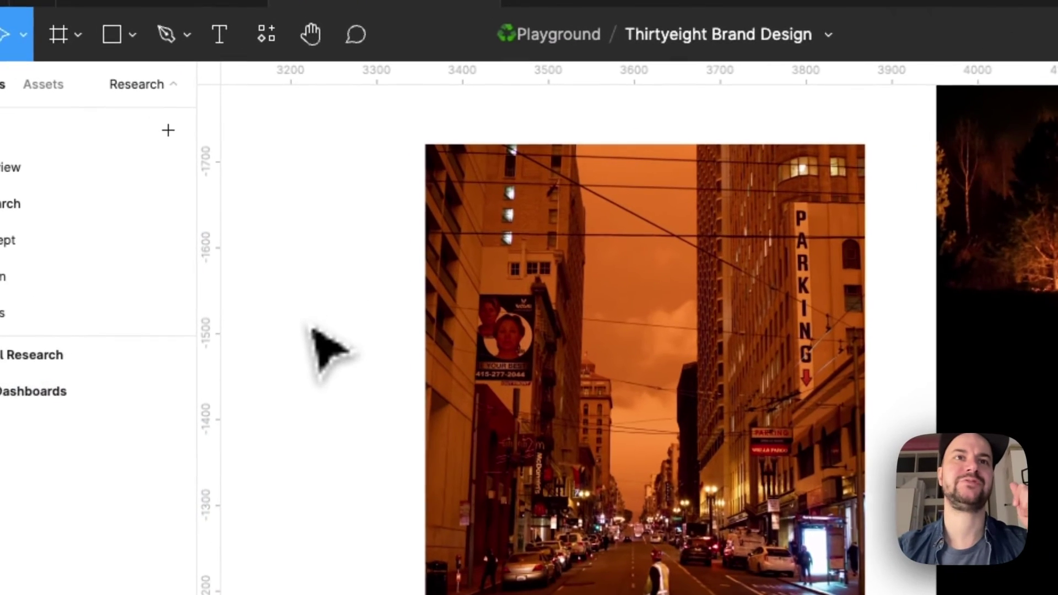
pyautogui.scroll(-3, 673, 307)
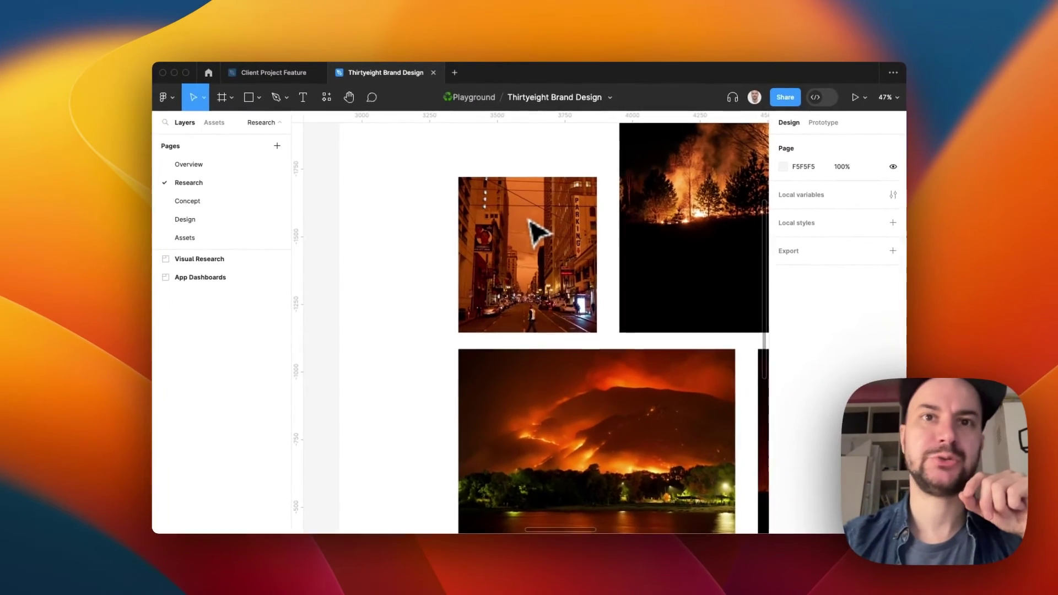
pyautogui.scroll(-2, 554, 238)
pyautogui.hscroll(2, 553, 238)
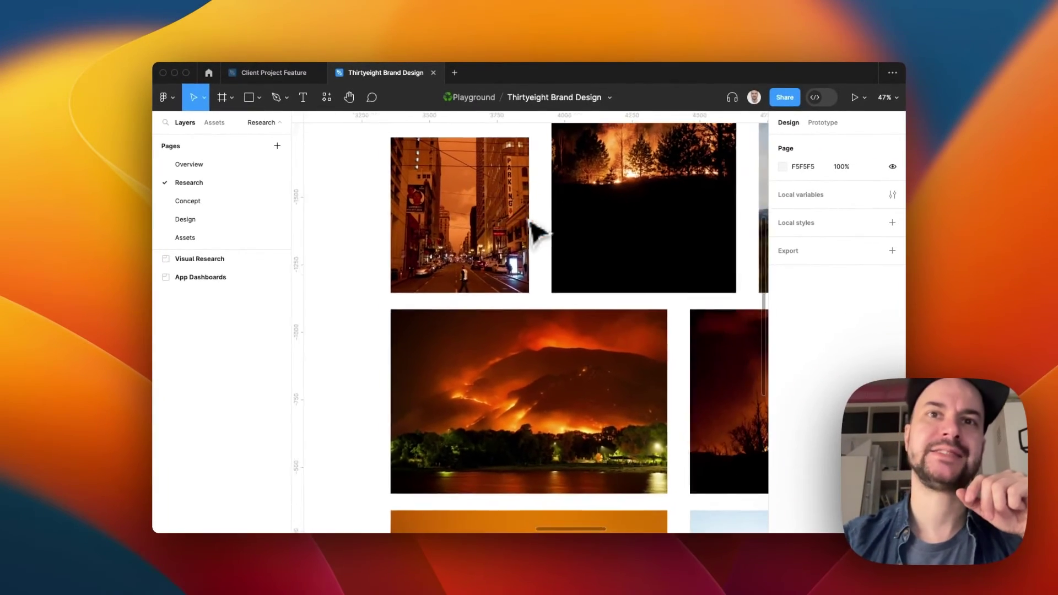
pyautogui.scroll(-2, 554, 238)
pyautogui.hscroll(5, 554, 232)
pyautogui.scroll(-3, 554, 233)
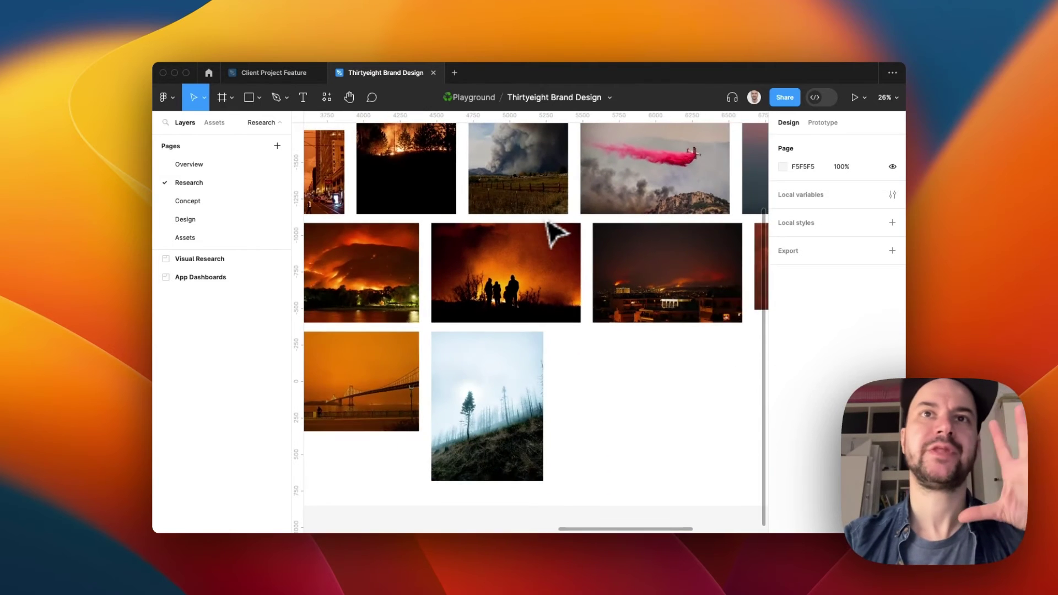
pyautogui.hscroll(3, 554, 233)
pyautogui.scroll(1, 554, 233)
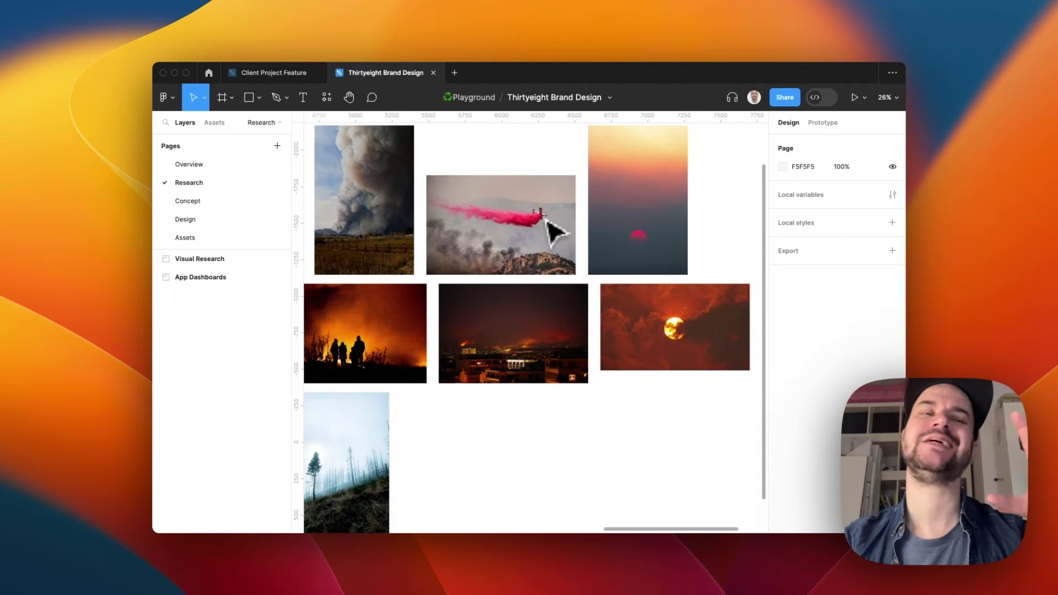
pyautogui.scroll(-5, 546, 220)
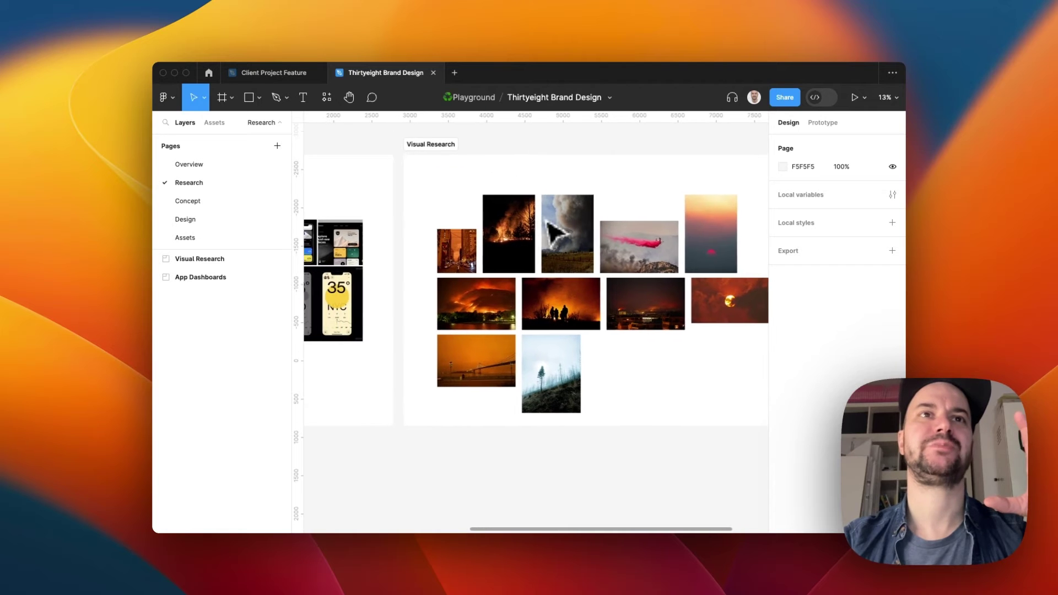
pyautogui.scroll(-3, 554, 231)
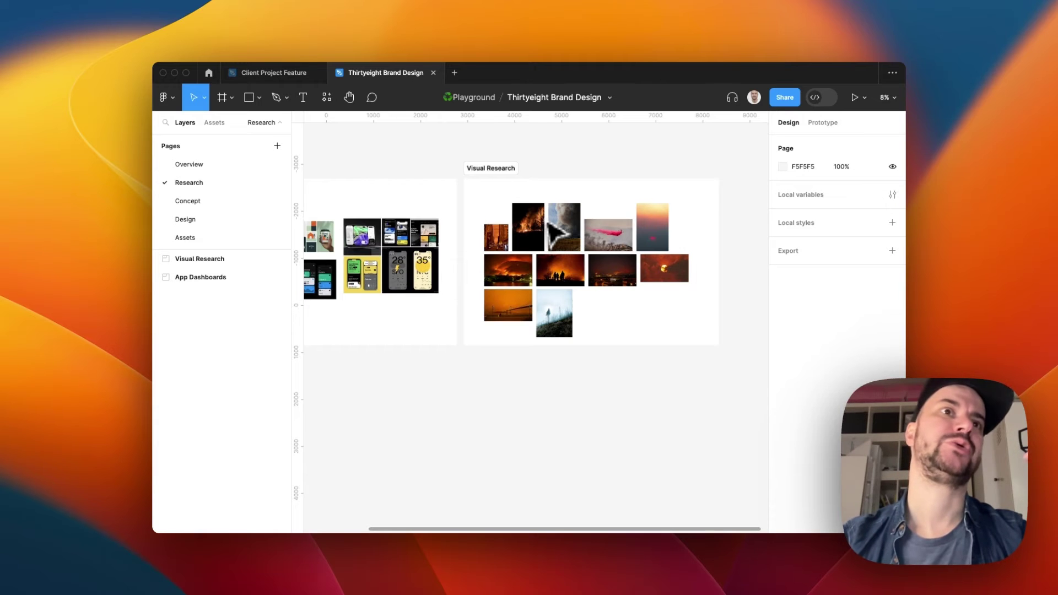
pyautogui.scroll(3, 554, 231)
pyautogui.hscroll(-2, 553, 231)
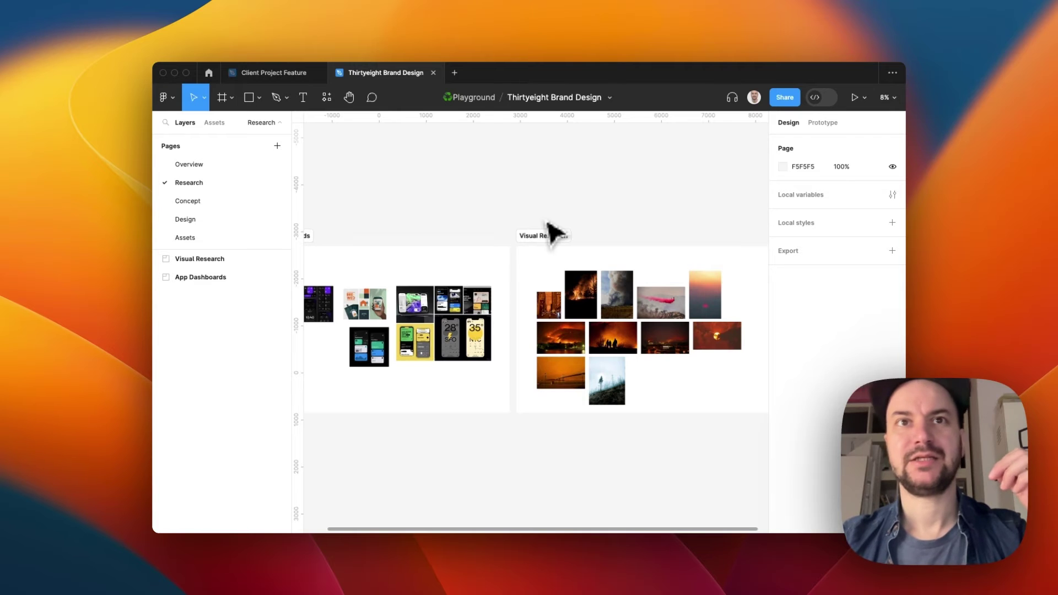
pyautogui.scroll(-2, 554, 232)
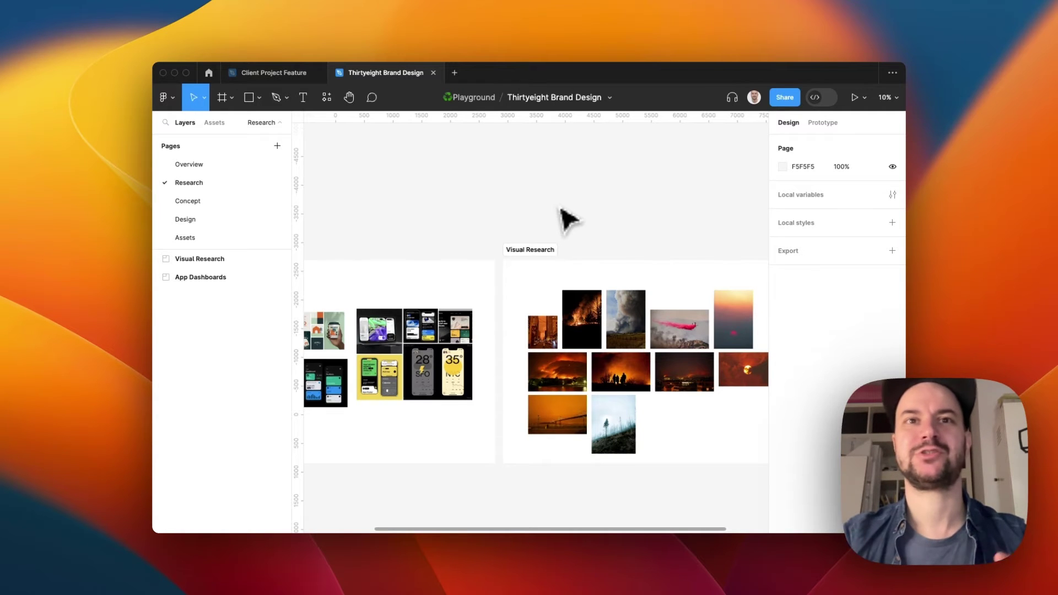
pyautogui.scroll(-2, 562, 211)
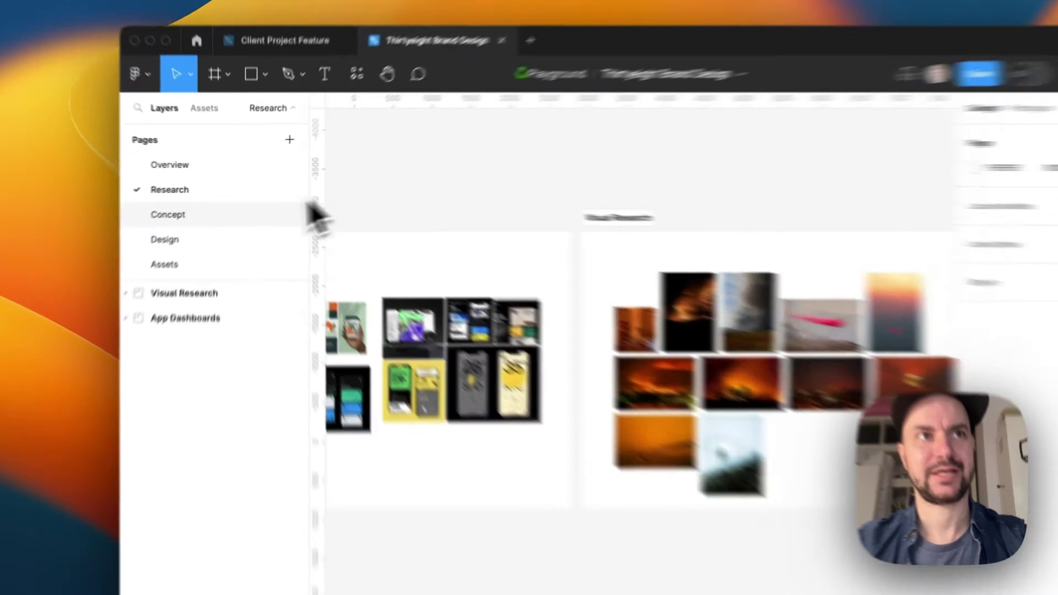
pyautogui.click(240, 201)
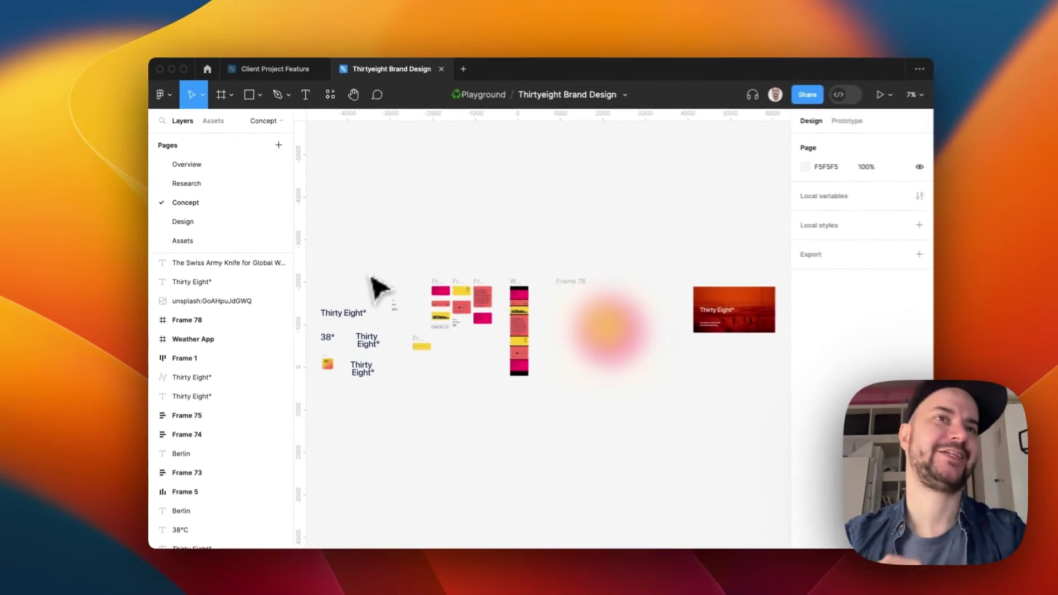
pyautogui.scroll(3, 375, 284)
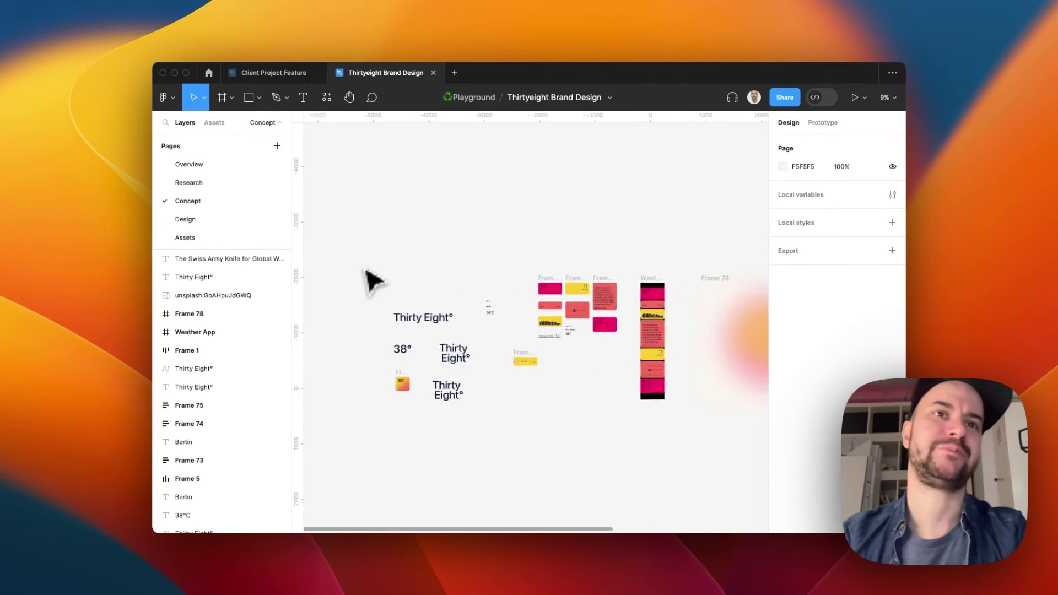
pyautogui.scroll(5, 368, 273)
pyautogui.scroll(-2, 372, 280)
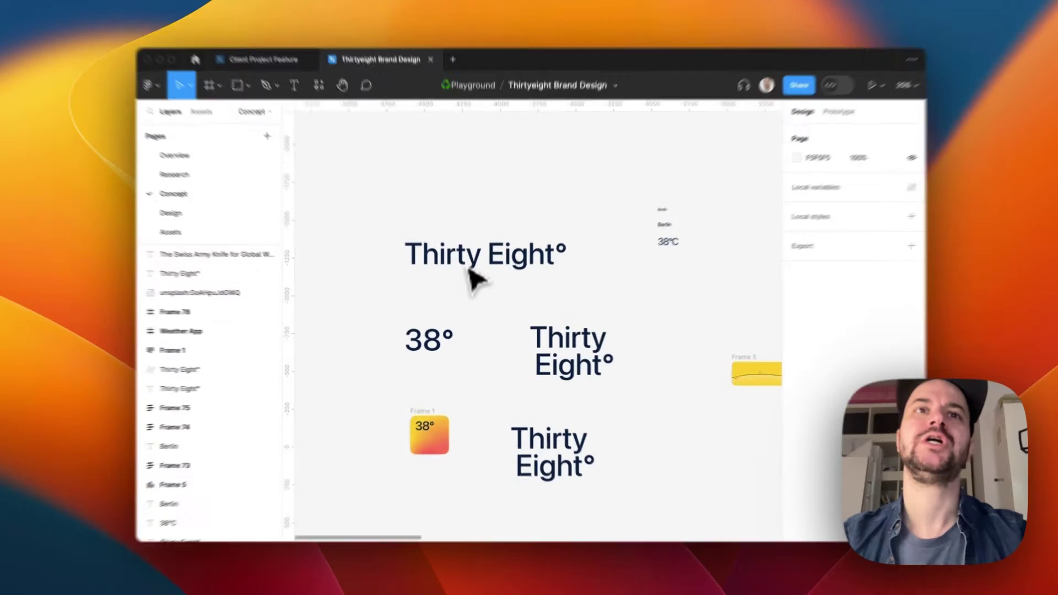
pyautogui.click(469, 269)
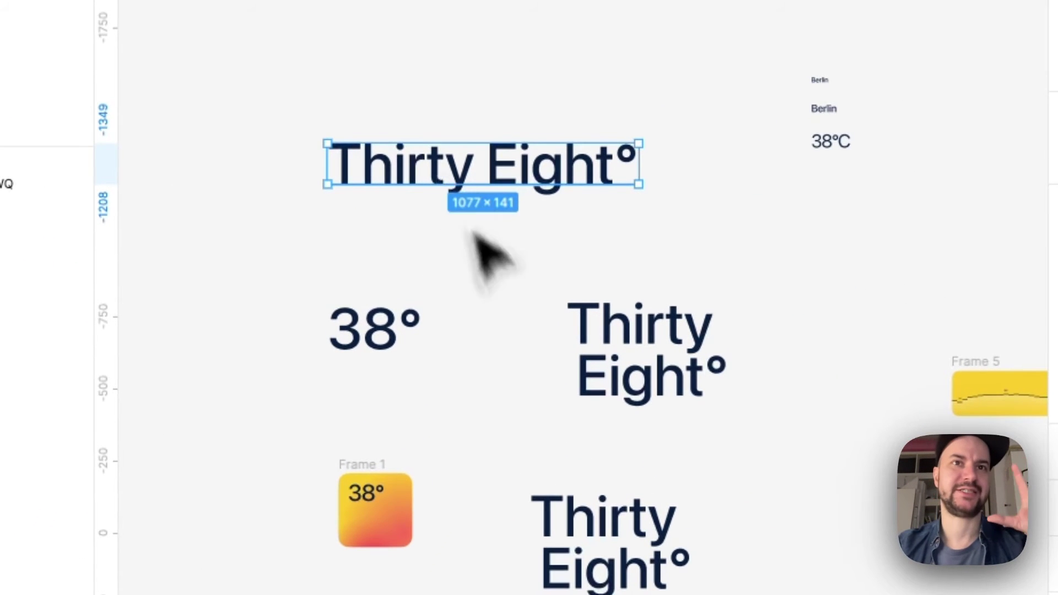
pyautogui.click(614, 391)
pyautogui.click(504, 368)
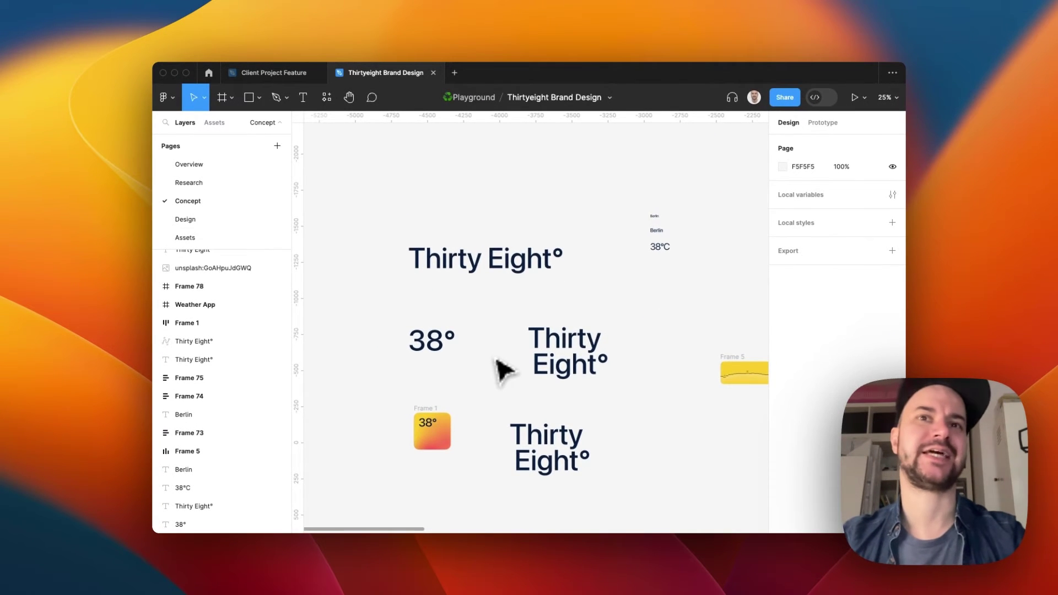
pyautogui.scroll(-4, 497, 362)
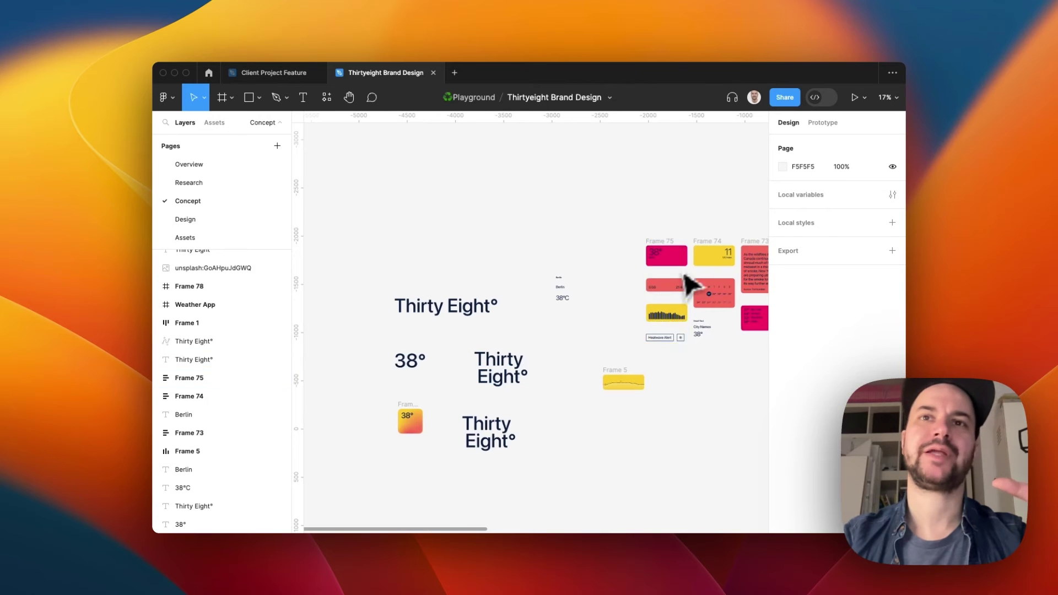
pyautogui.scroll(5, 691, 283)
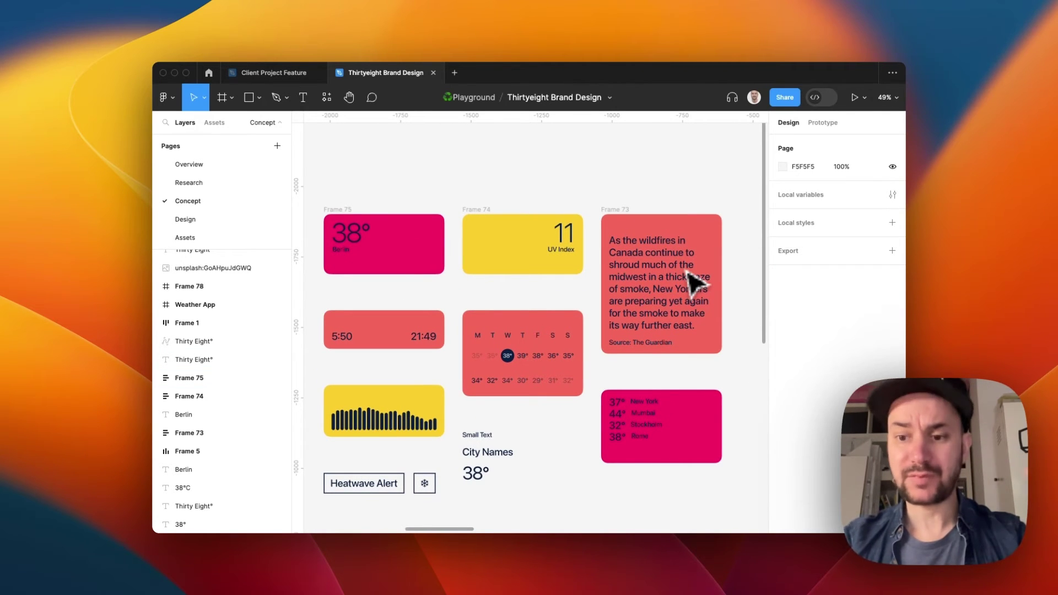
pyautogui.scroll(-5, 691, 284)
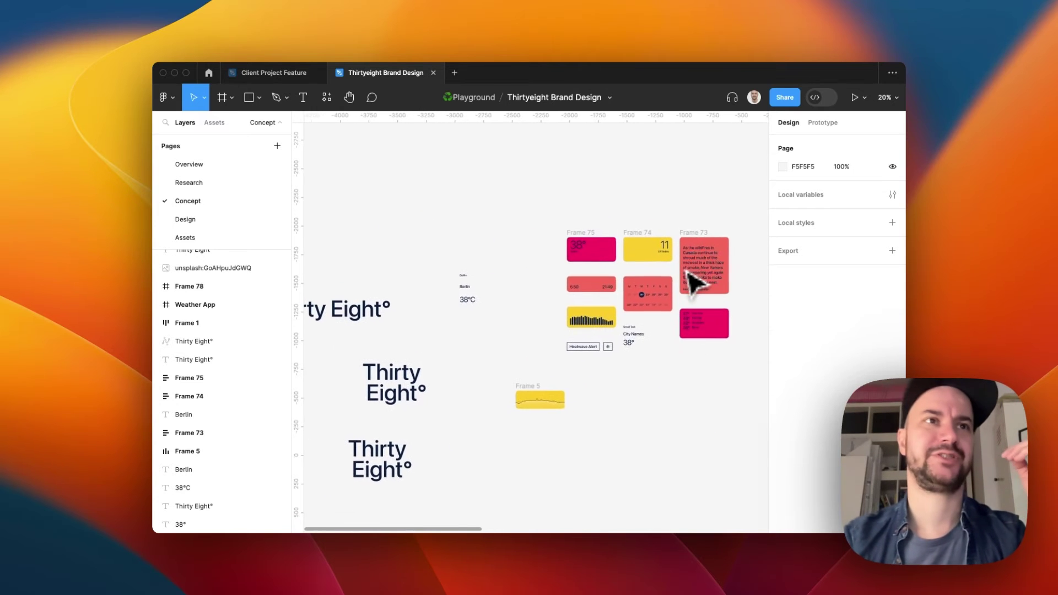
pyautogui.hscroll(5, 693, 284)
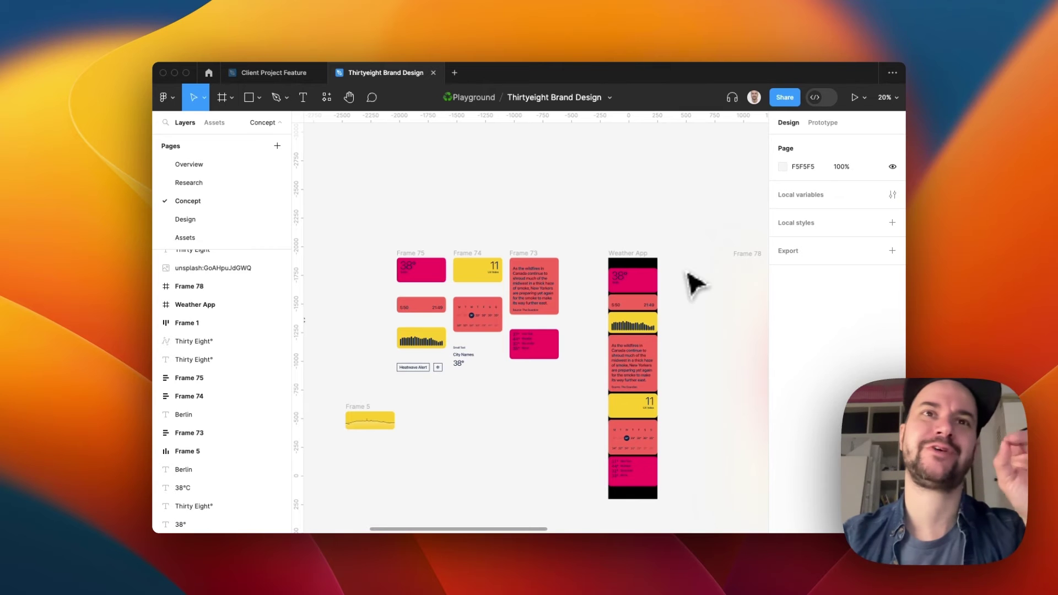
pyautogui.scroll(-3, 693, 284)
pyautogui.hscroll(3, 693, 284)
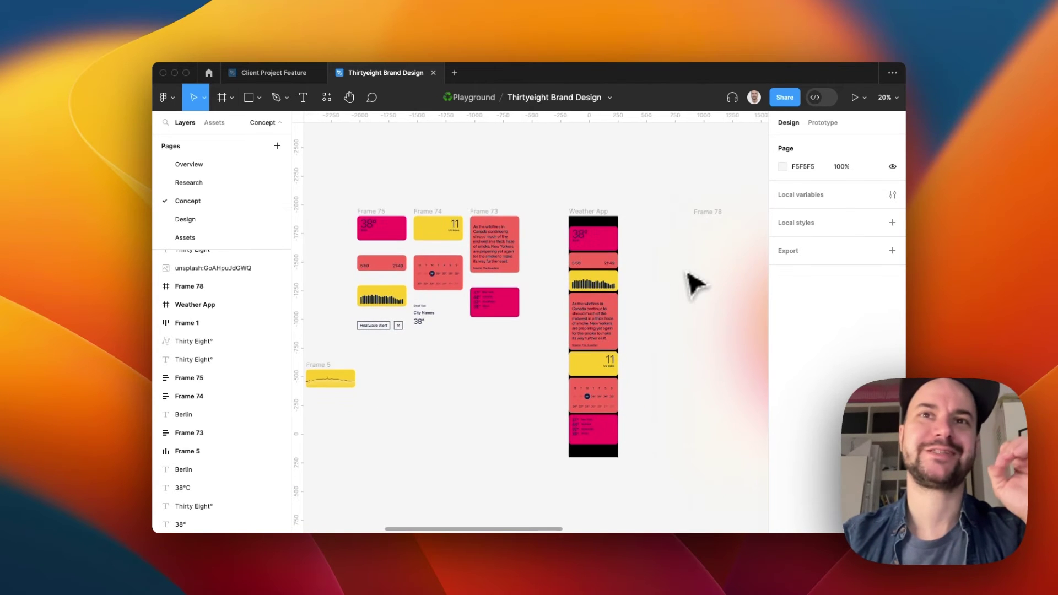
pyautogui.hscroll(-10, 694, 283)
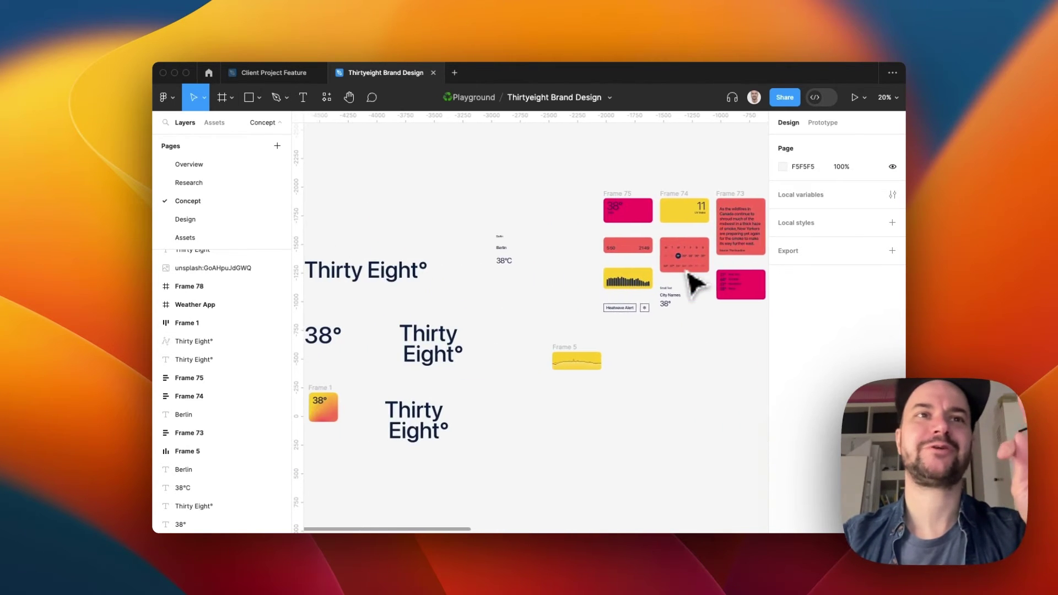
pyautogui.hscroll(-2, 693, 284)
pyautogui.scroll(-1, 693, 284)
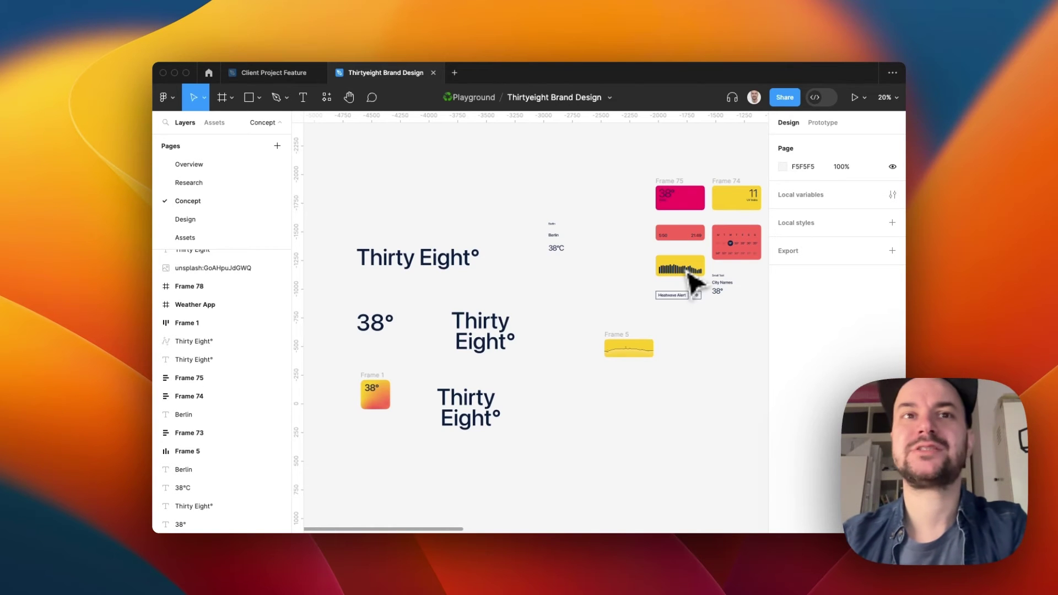
pyautogui.click(473, 409)
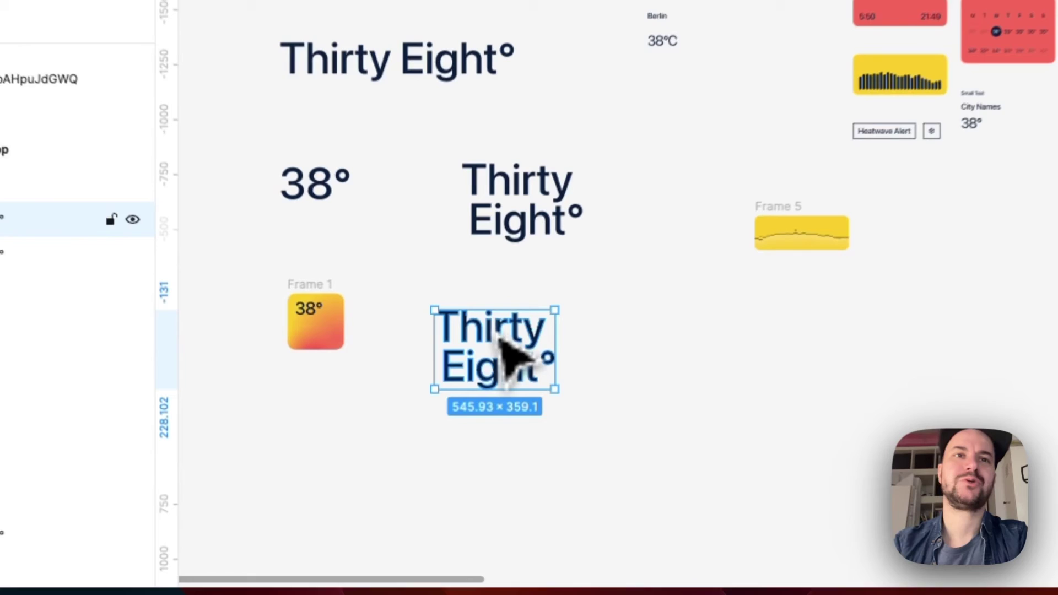
pyautogui.click(517, 302)
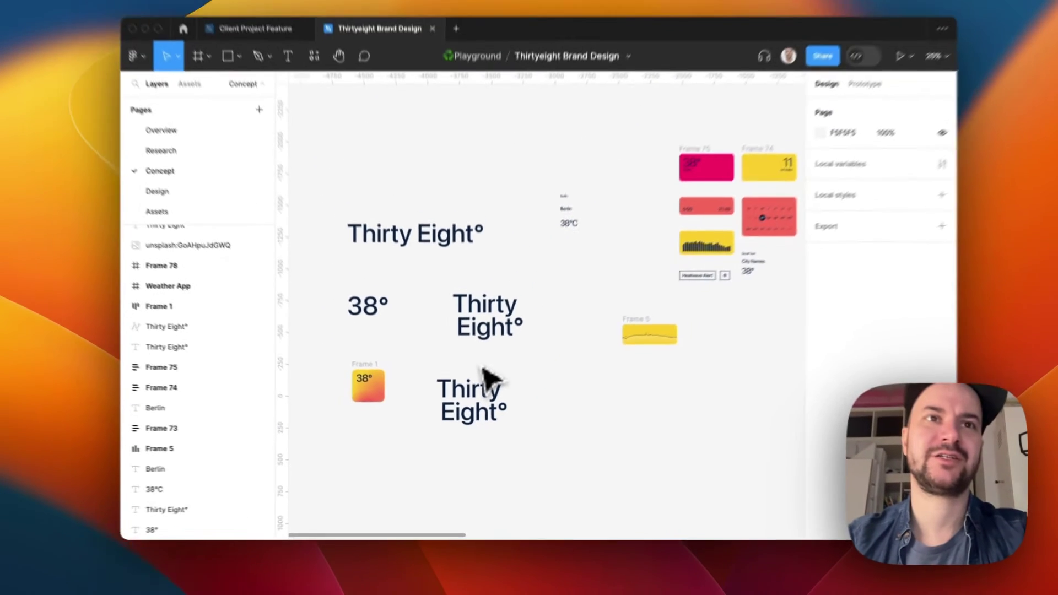
pyautogui.hscroll(10, 550, 302)
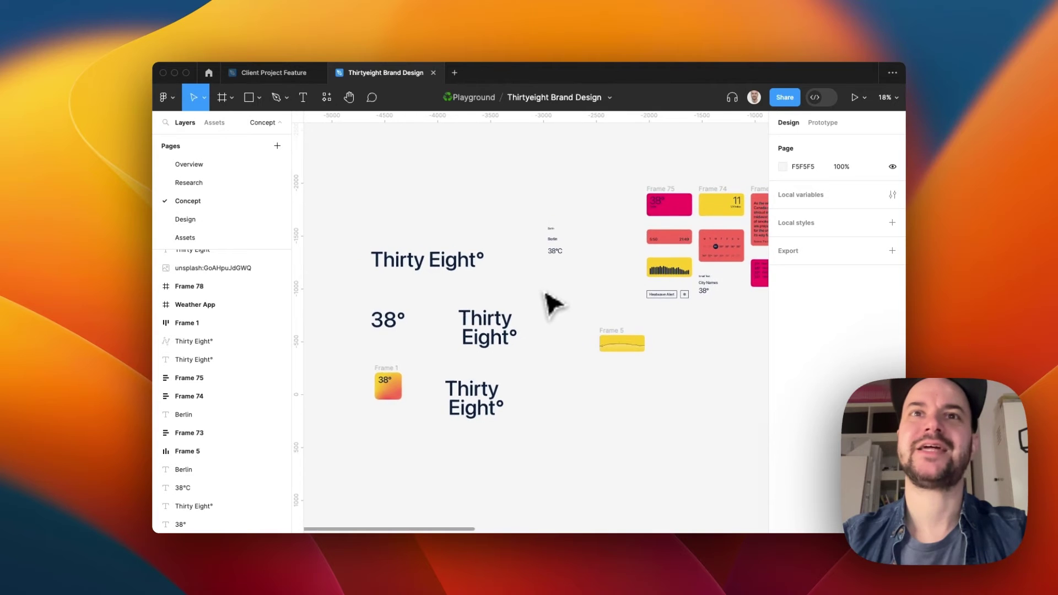
pyautogui.hscroll(10, 550, 303)
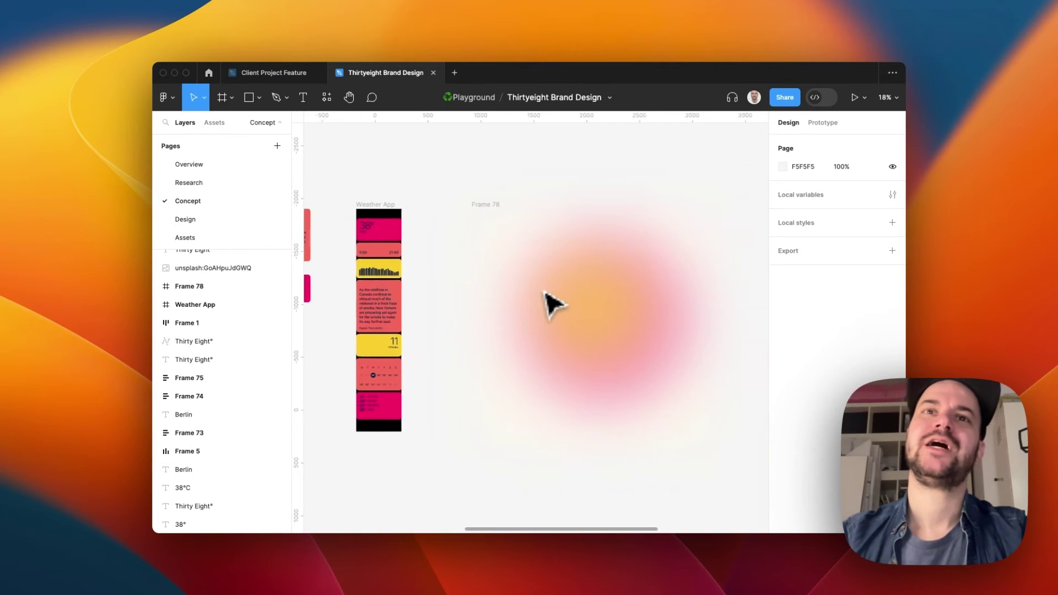
pyautogui.scroll(-3, 551, 306)
pyautogui.hscroll(3, 551, 306)
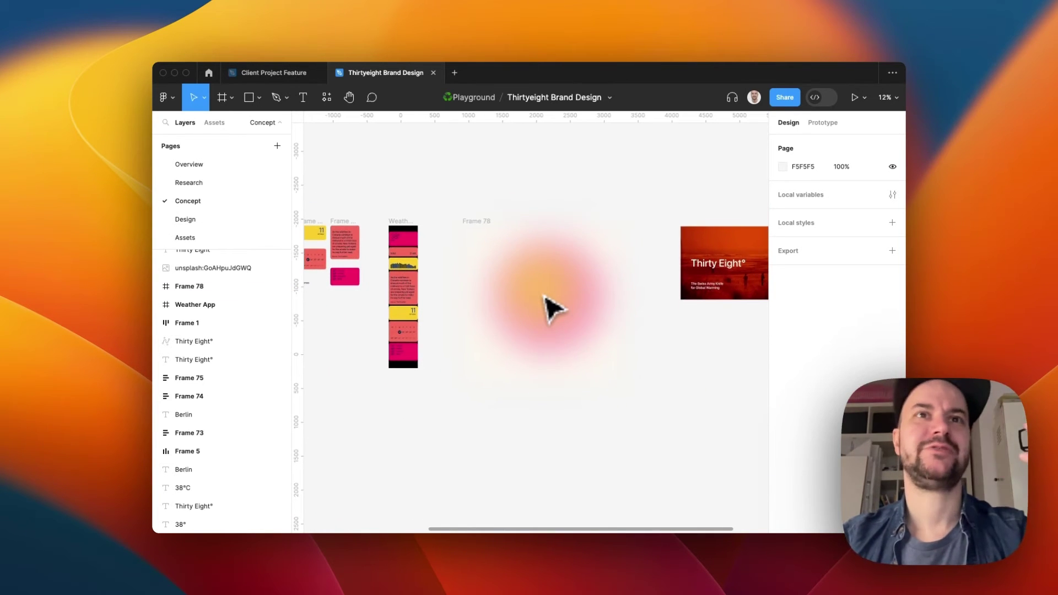
pyautogui.scroll(1, 546, 298)
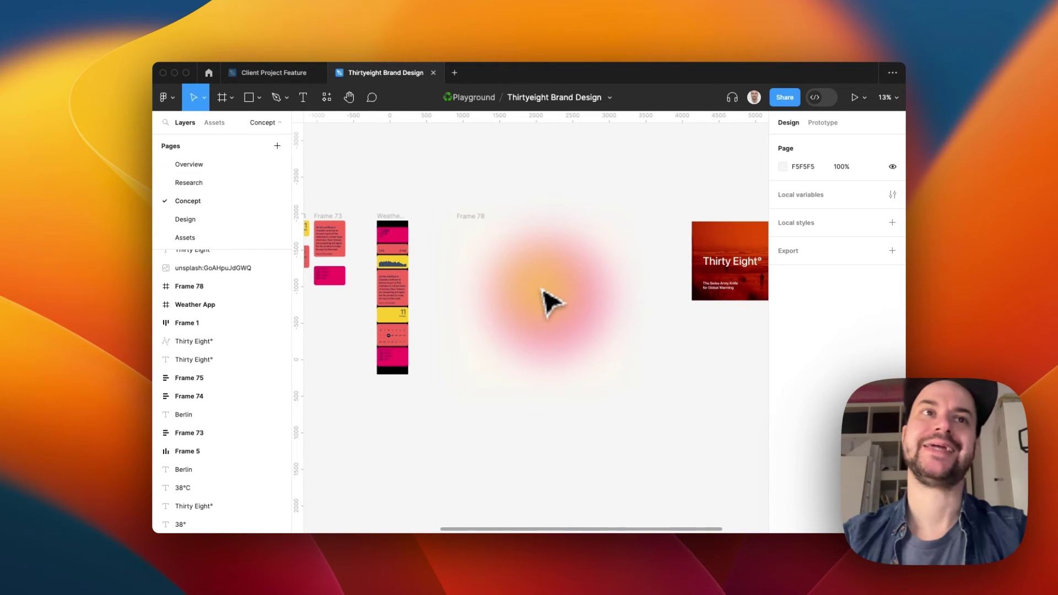
pyautogui.scroll(5, 548, 302)
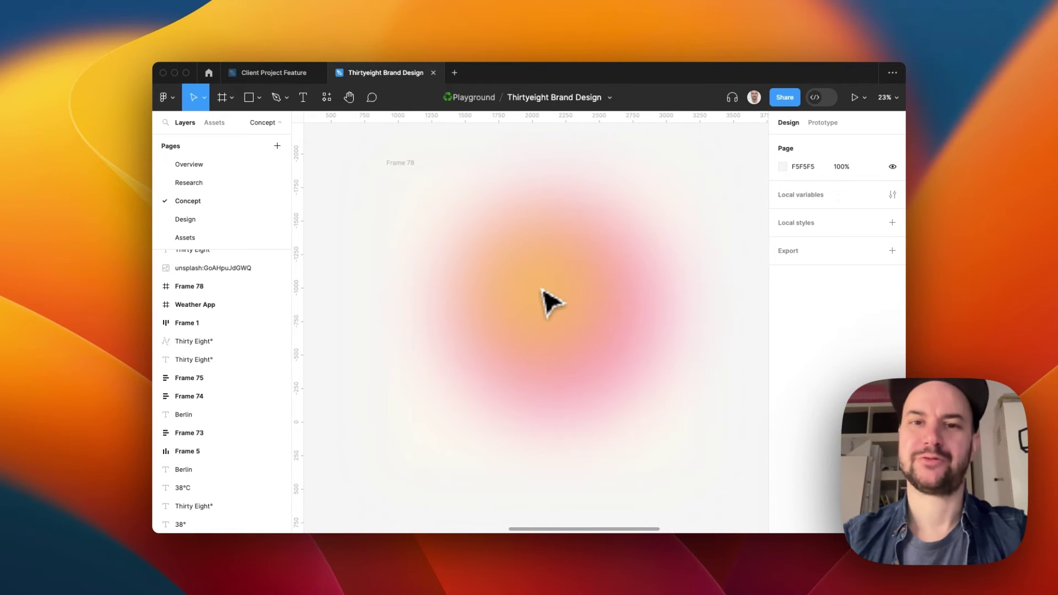
pyautogui.scroll(-5, 562, 286)
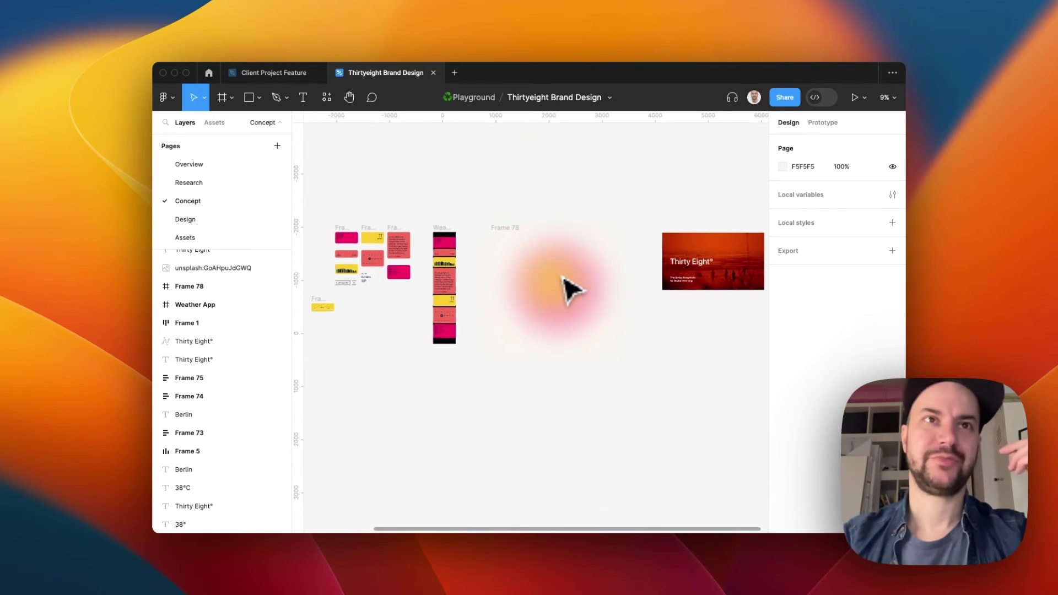
pyautogui.hscroll(2, 562, 276)
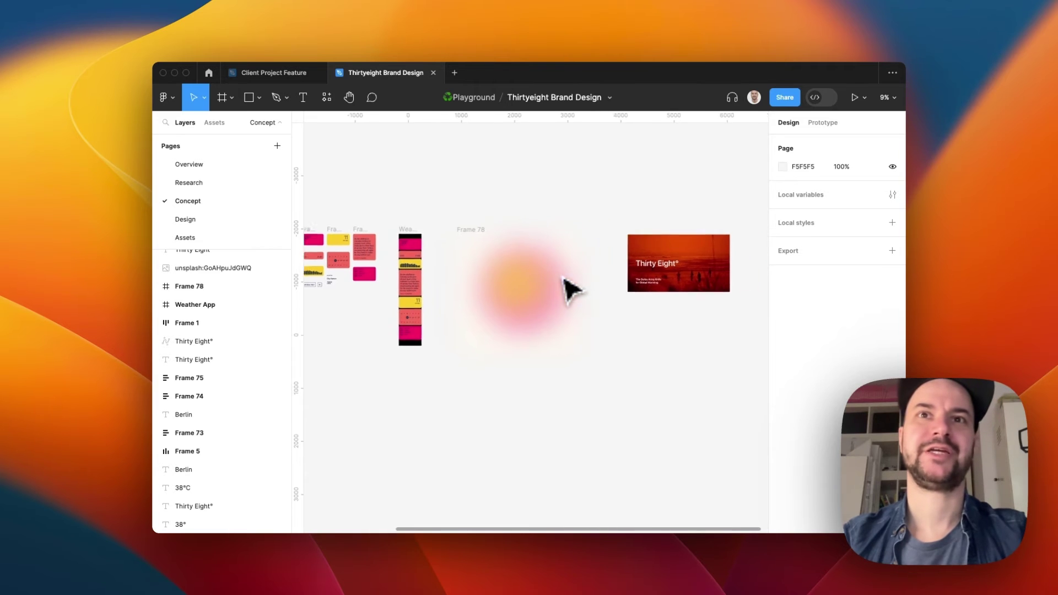
pyautogui.hscroll(-3, 562, 277)
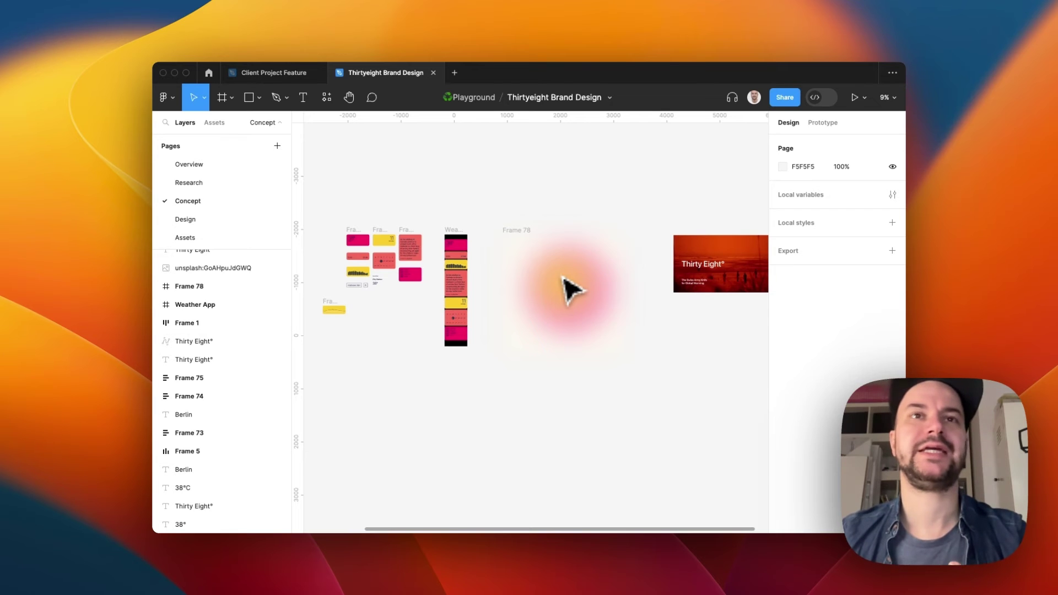
pyautogui.scroll(5, 570, 290)
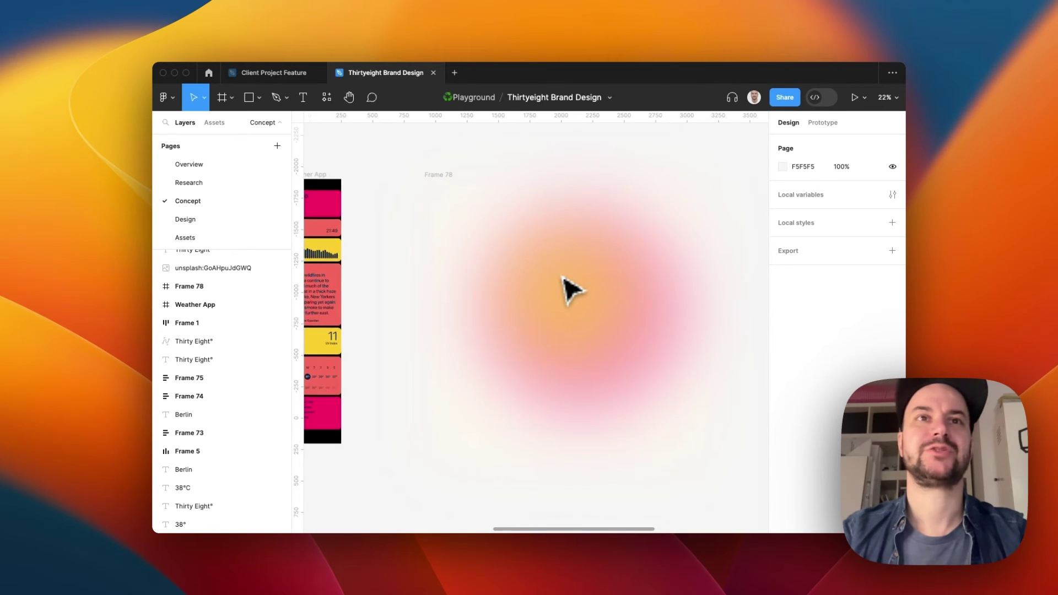
pyautogui.hscroll(-5, 570, 289)
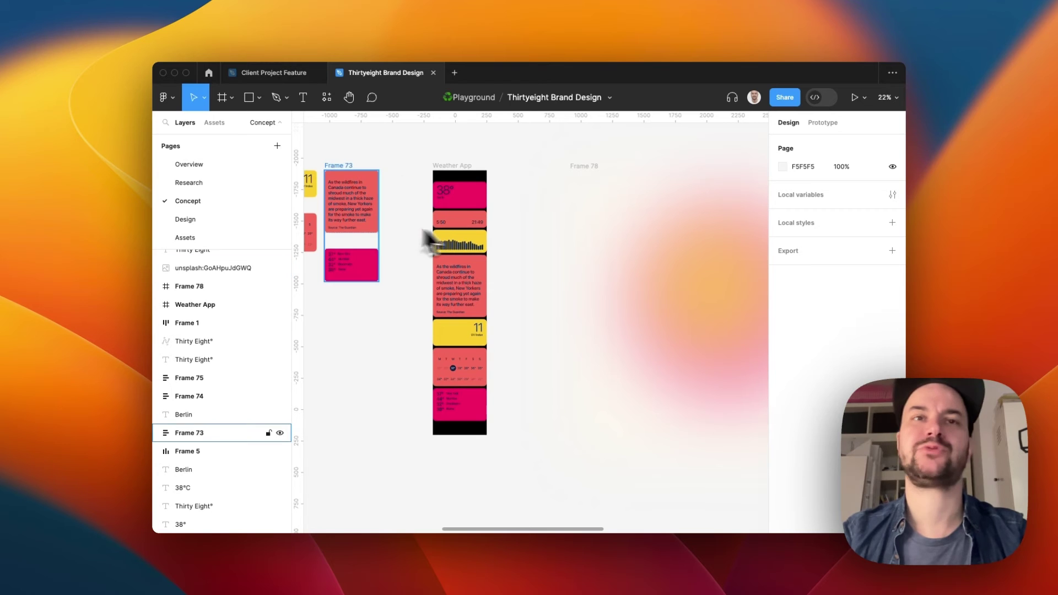
pyautogui.hscroll(-2, 361, 249)
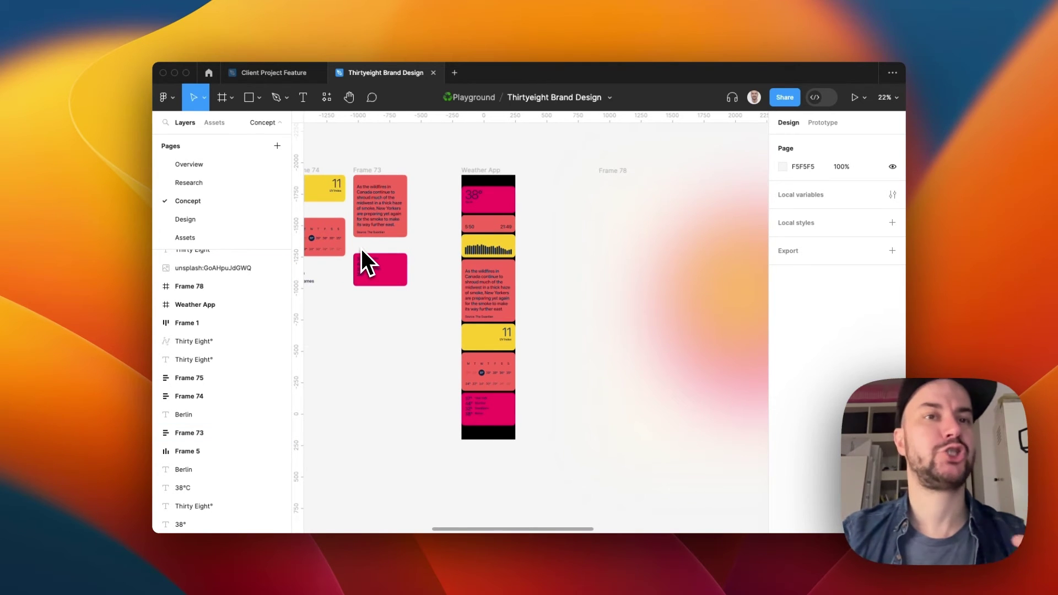
pyautogui.scroll(-3, 361, 249)
pyautogui.hscroll(5, 362, 249)
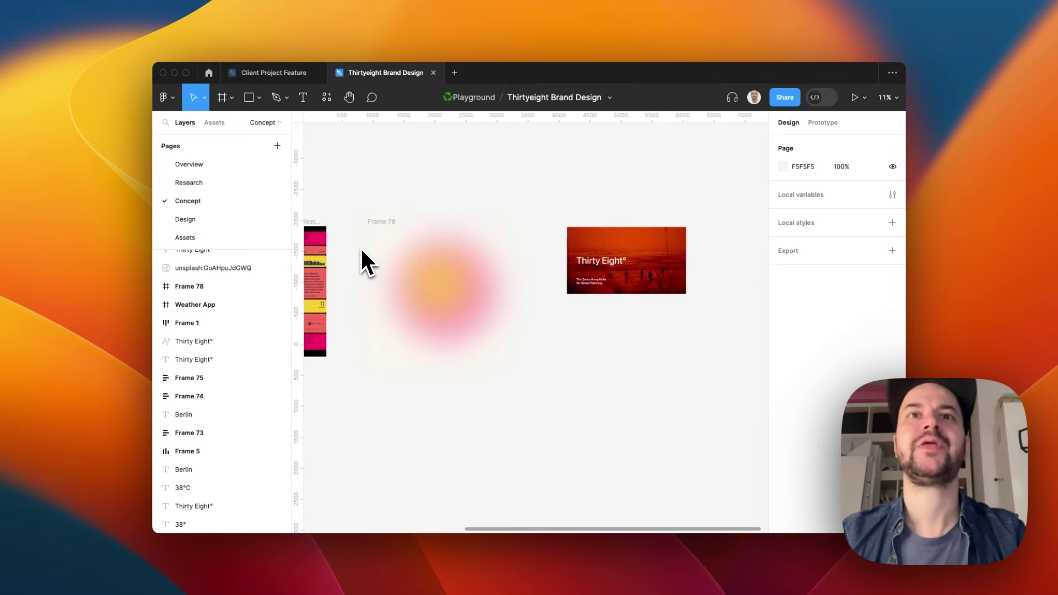
pyautogui.scroll(5, 492, 250)
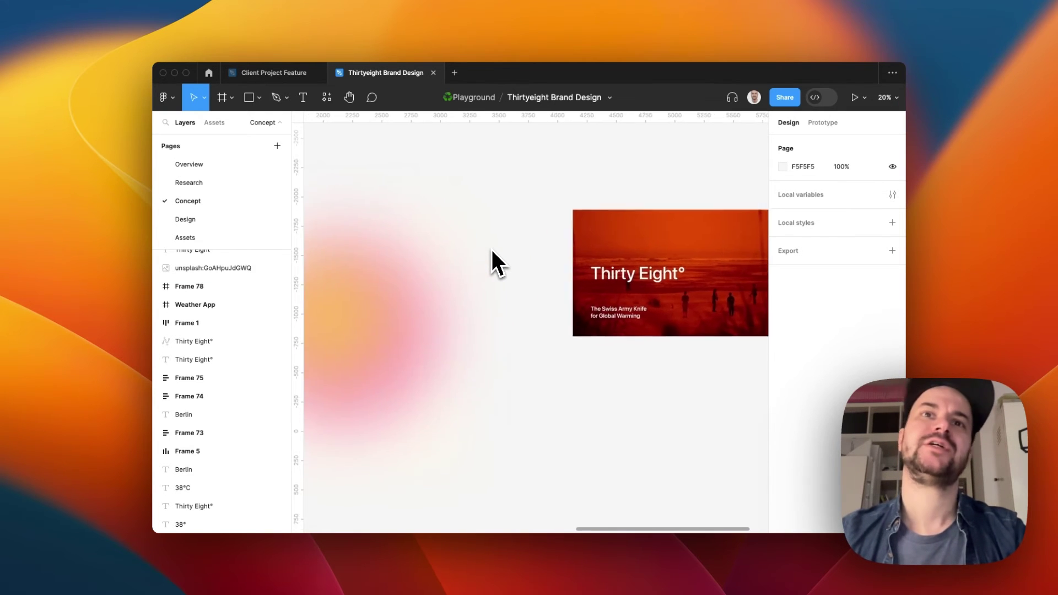
pyautogui.scroll(5, 492, 250)
pyautogui.hscroll(5, 492, 250)
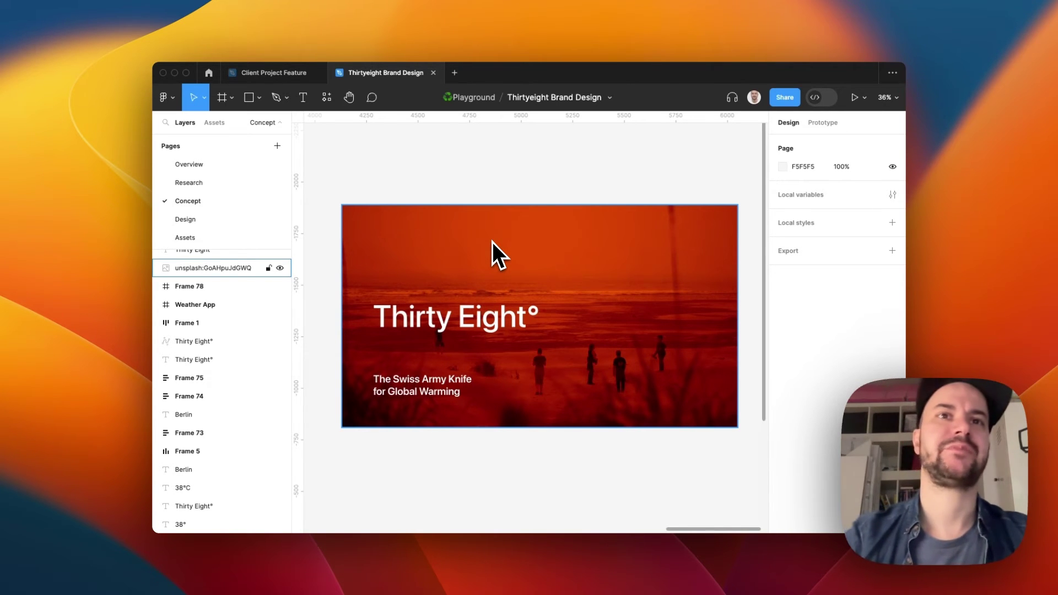
pyautogui.scroll(-3, 491, 242)
pyautogui.hscroll(-3, 474, 243)
pyautogui.scroll(-4, 472, 242)
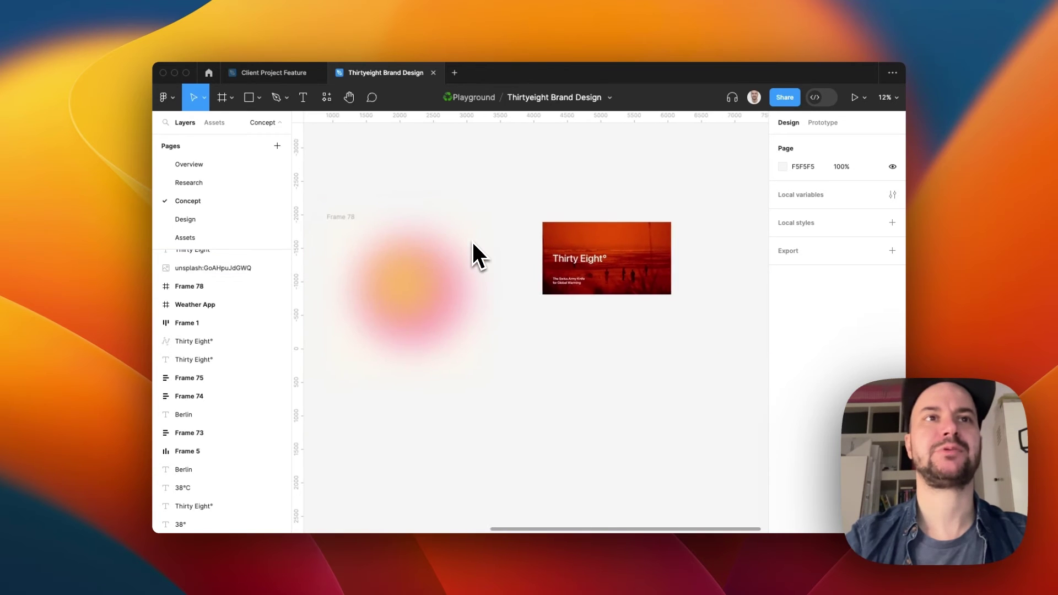
pyautogui.hscroll(-1, 471, 240)
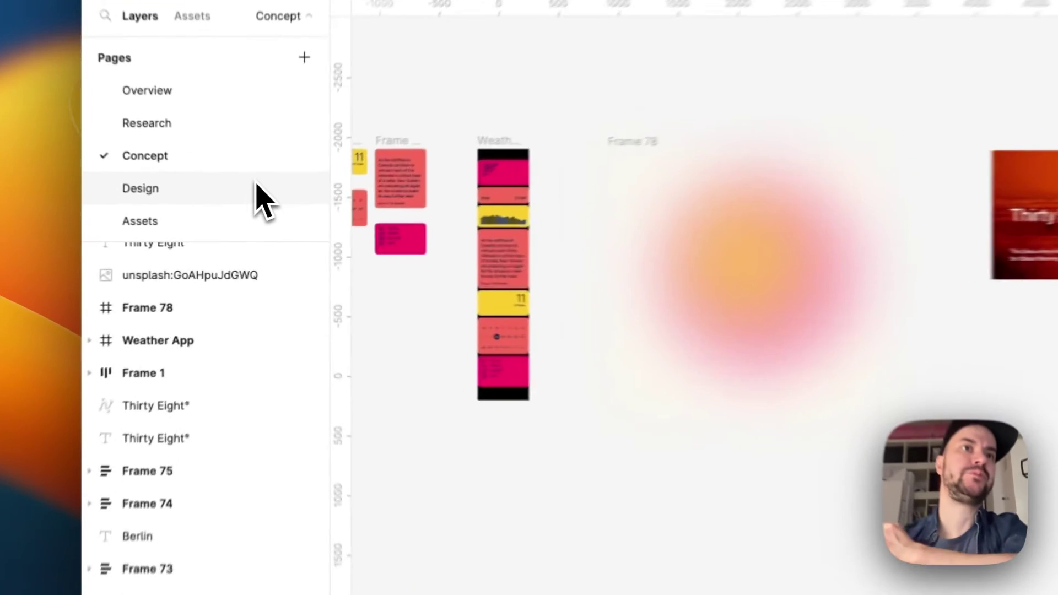
pyautogui.click(250, 218)
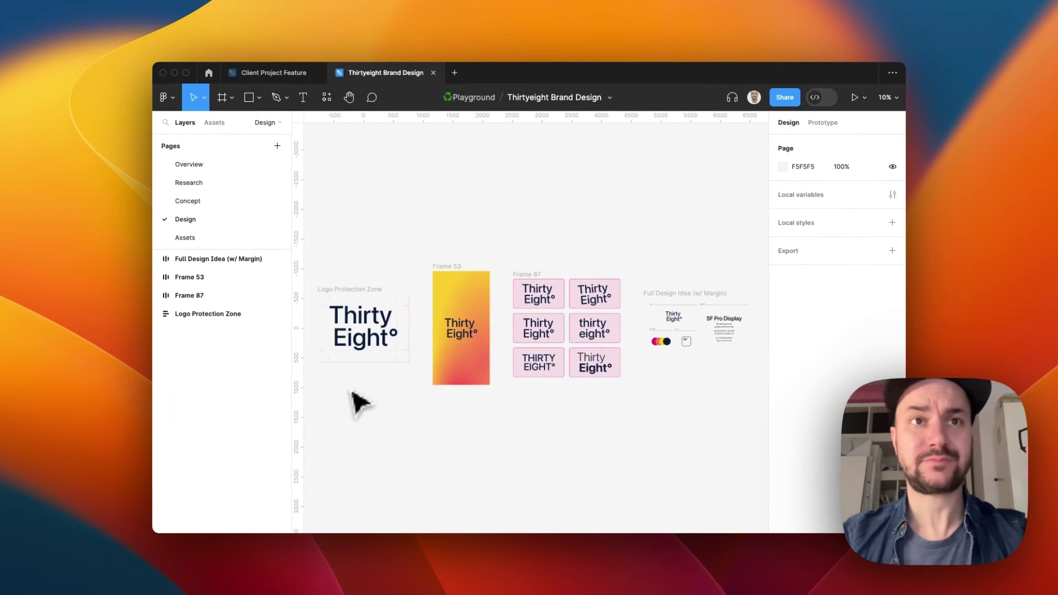
pyautogui.scroll(5, 360, 405)
pyautogui.scroll(4, 361, 405)
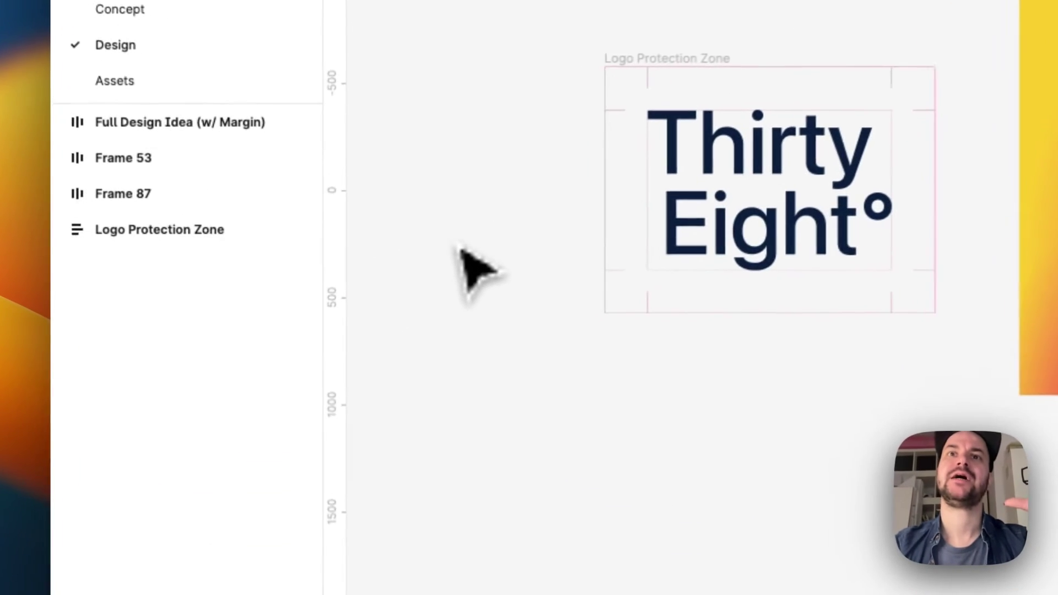
pyautogui.scroll(3, 410, 364)
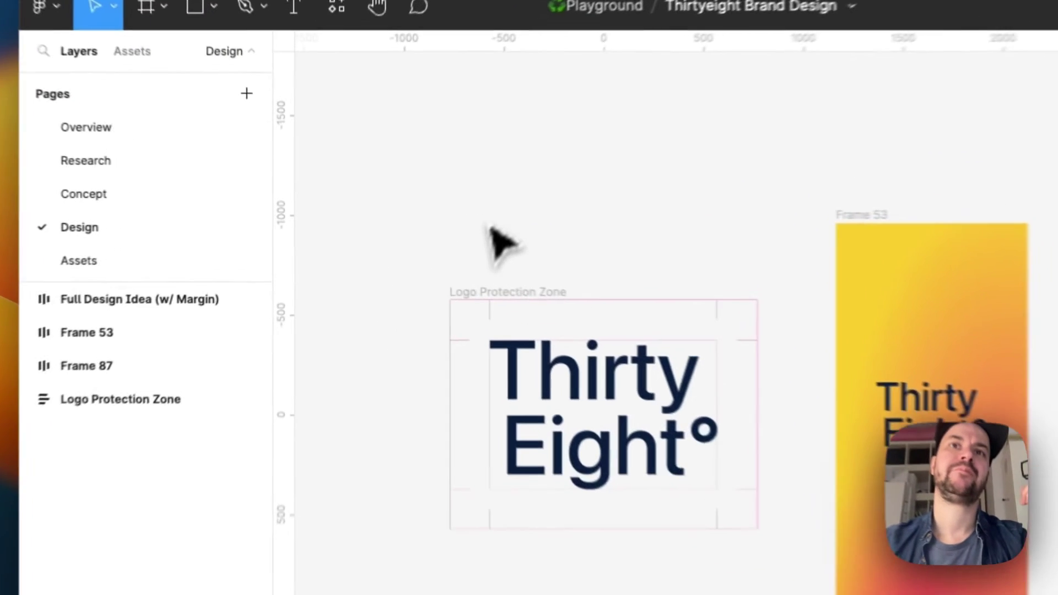
pyautogui.hscroll(5, 420, 218)
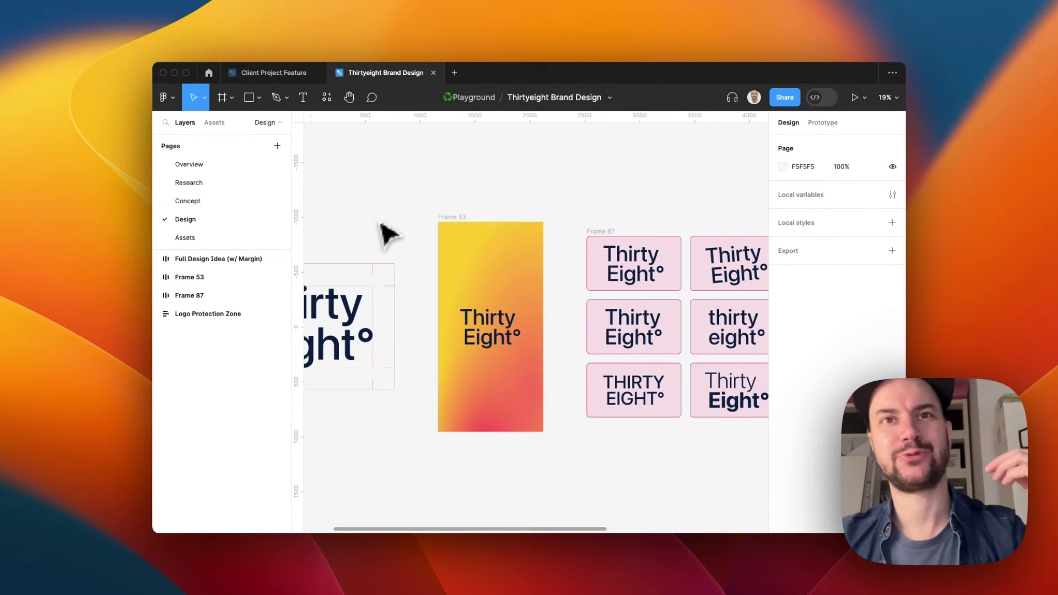
pyautogui.hscroll(10, 387, 234)
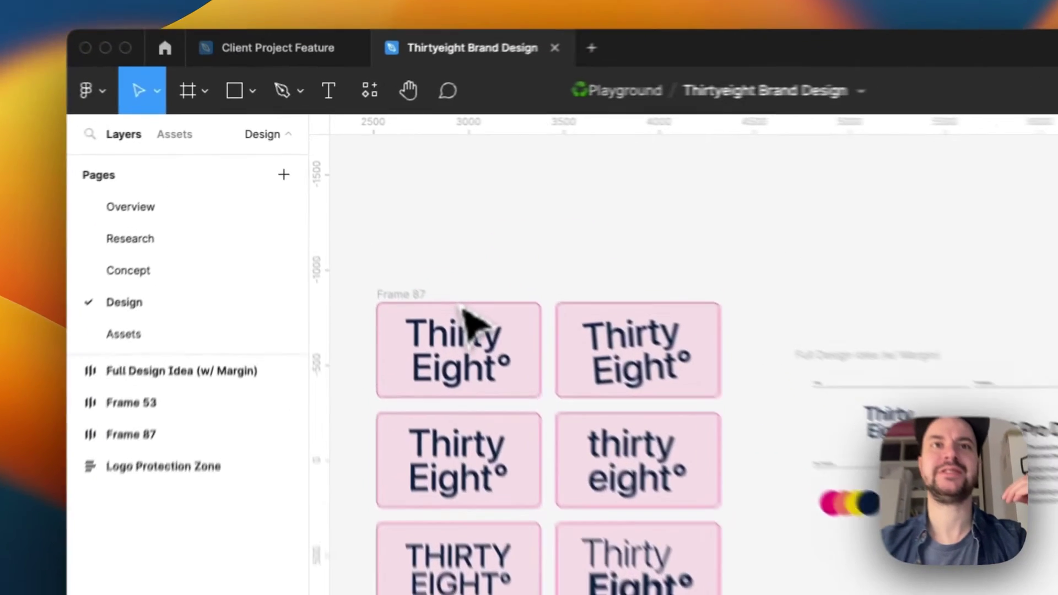
pyautogui.rightClick(383, 226)
pyautogui.press('Escape')
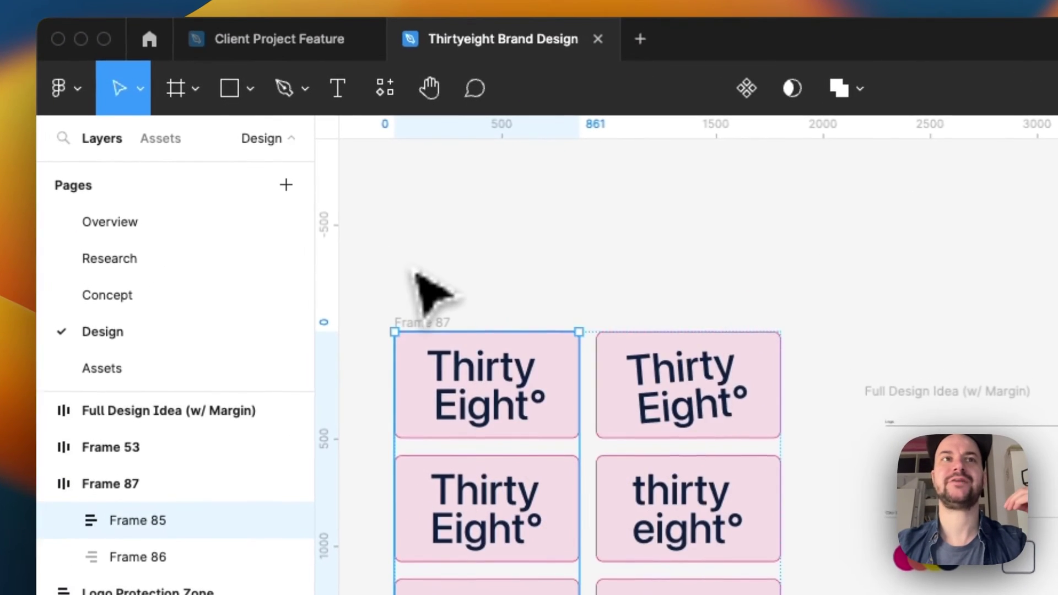
pyautogui.scroll(-5, 346, 193)
pyautogui.hscroll(-5, 417, 272)
pyautogui.scroll(5, 417, 272)
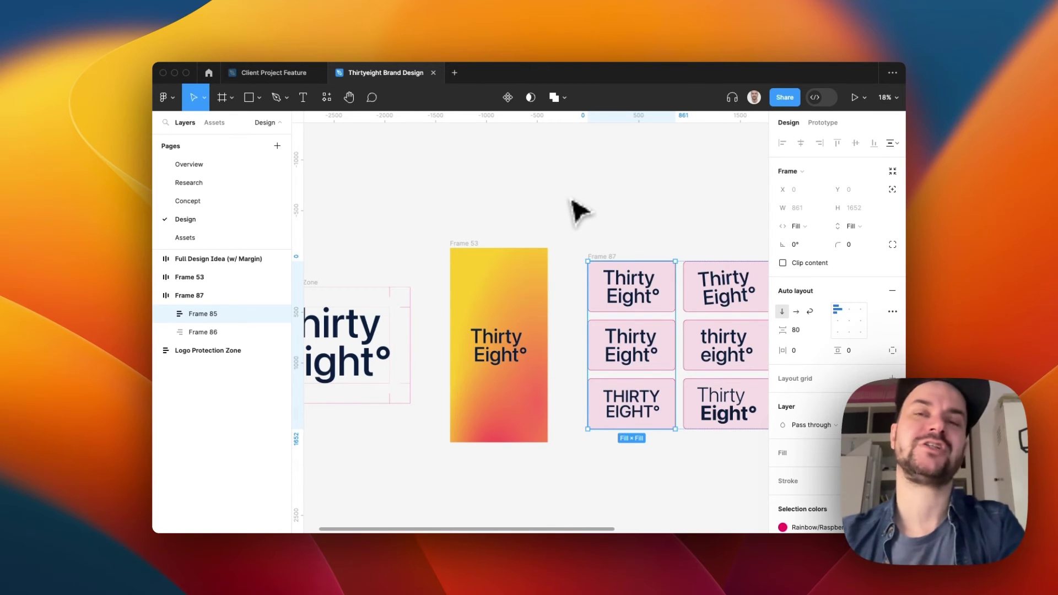
pyautogui.click(573, 215)
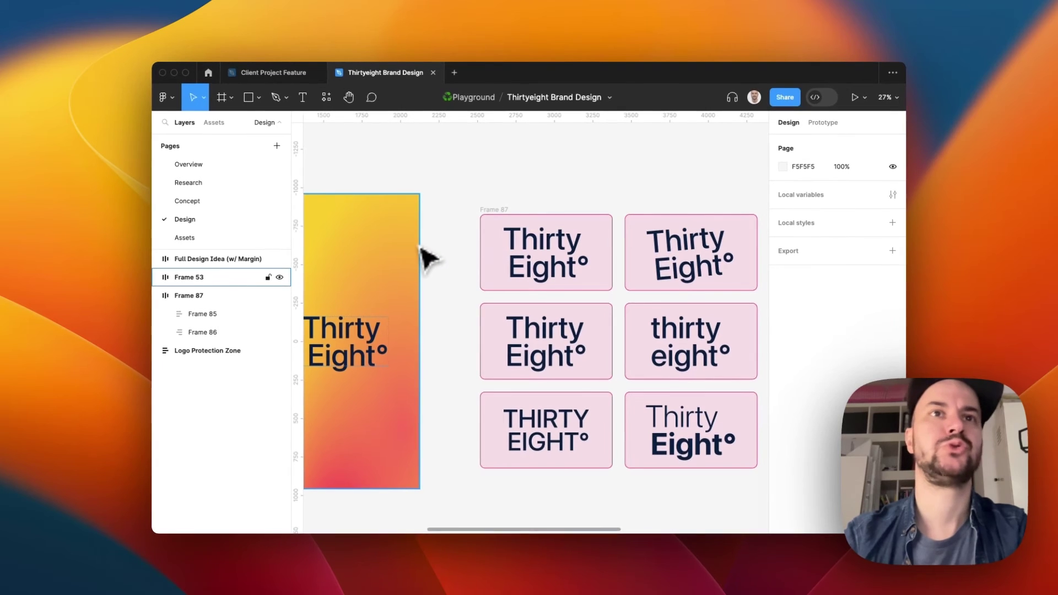
pyautogui.scroll(-4, 427, 257)
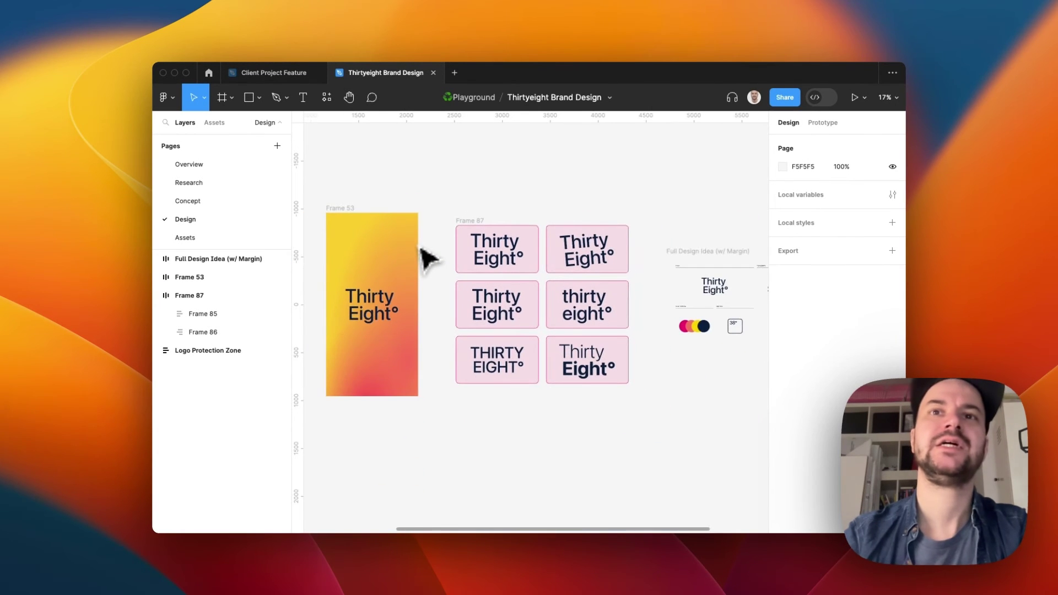
pyautogui.hscroll(3, 429, 258)
pyautogui.scroll(3, 730, 262)
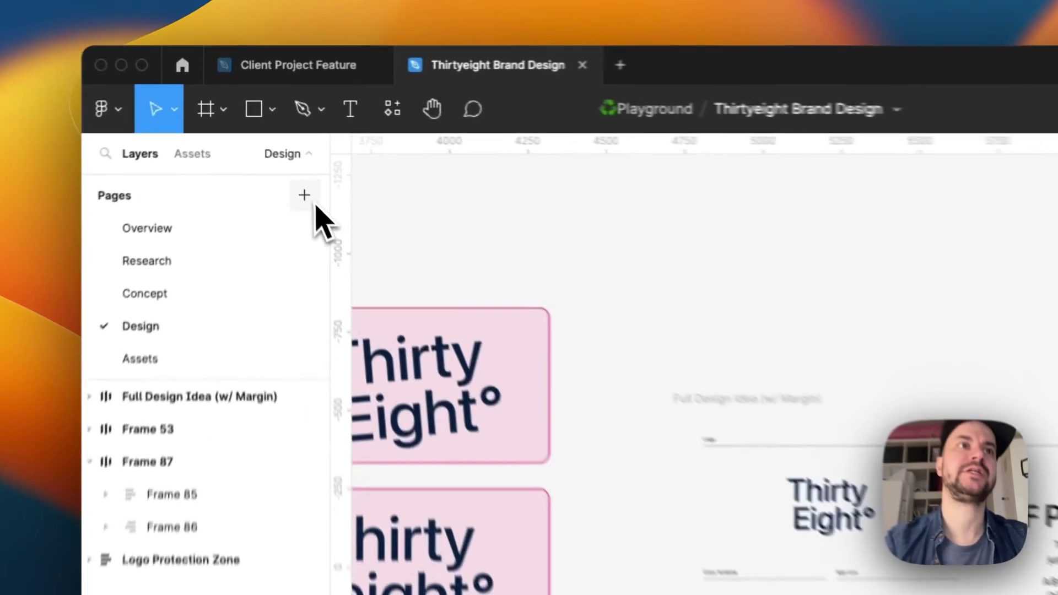
# Step: Add a new page named 'Design 2023-10-12' and expand the Pages list to show Assets
pyautogui.click(278, 146)
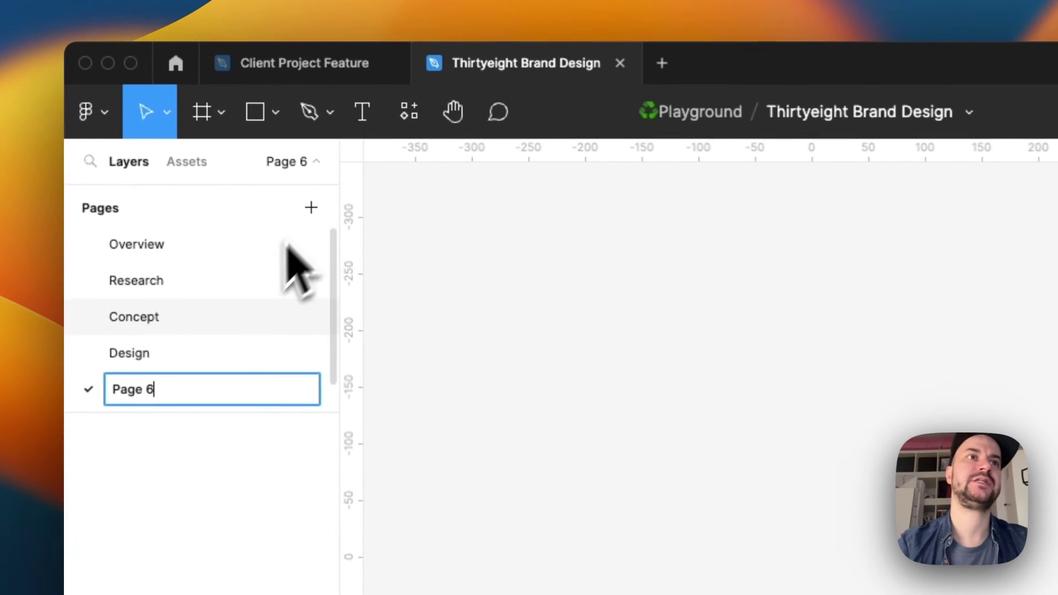
pyautogui.press('super+a')
pyautogui.write('De')
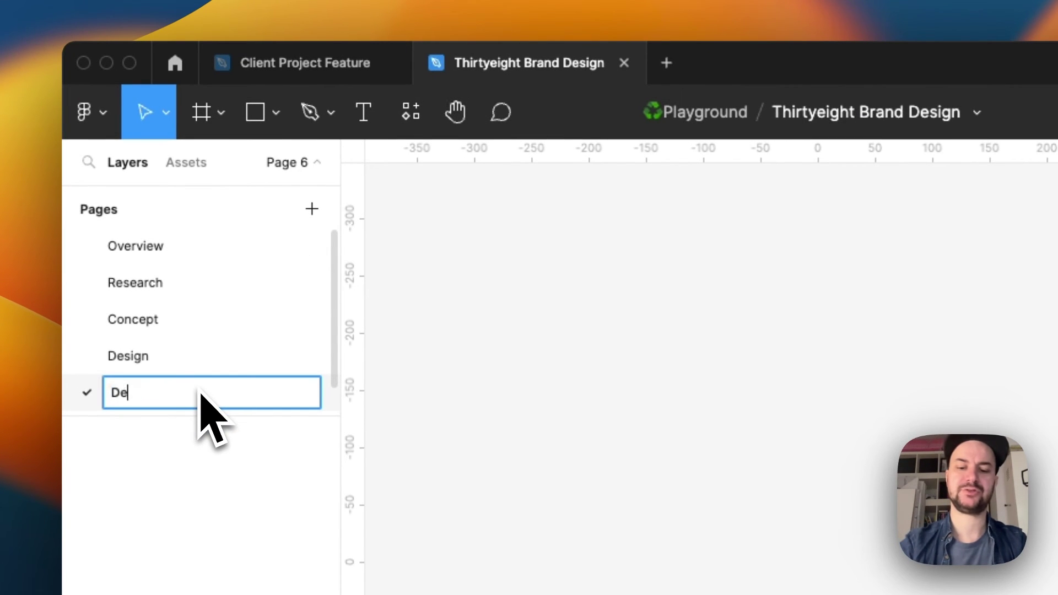
pyautogui.write('sign 2023-10-12')
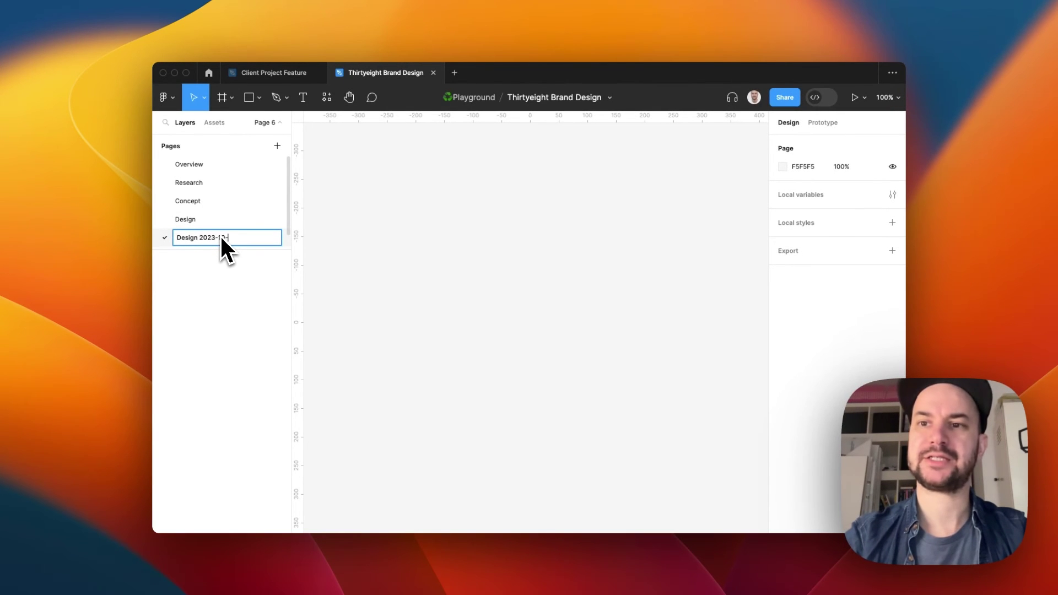
pyautogui.press('Return')
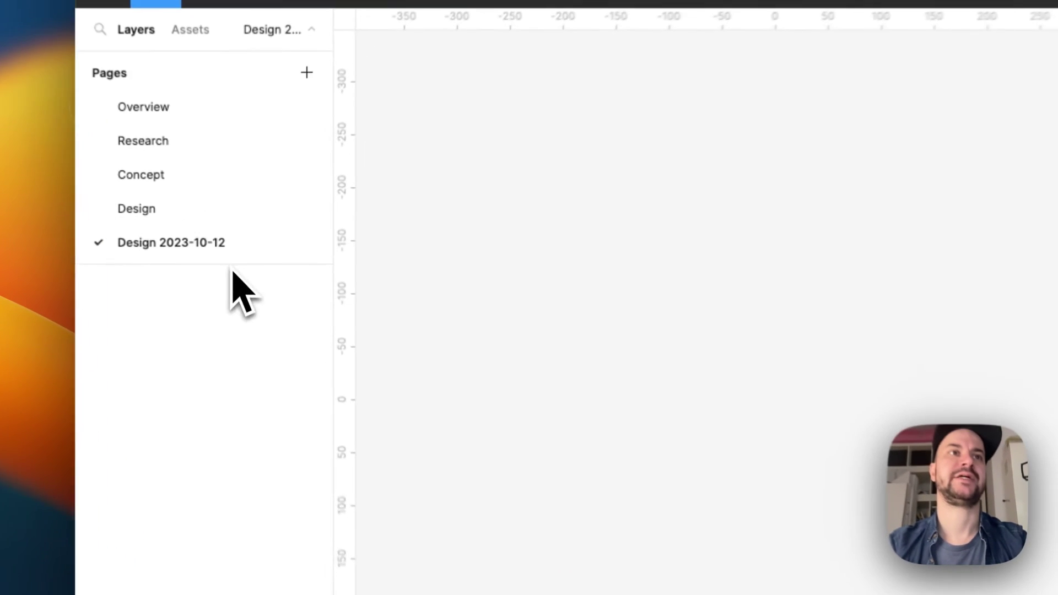
pyautogui.moveTo(230, 264); pyautogui.dragTo(230, 327)
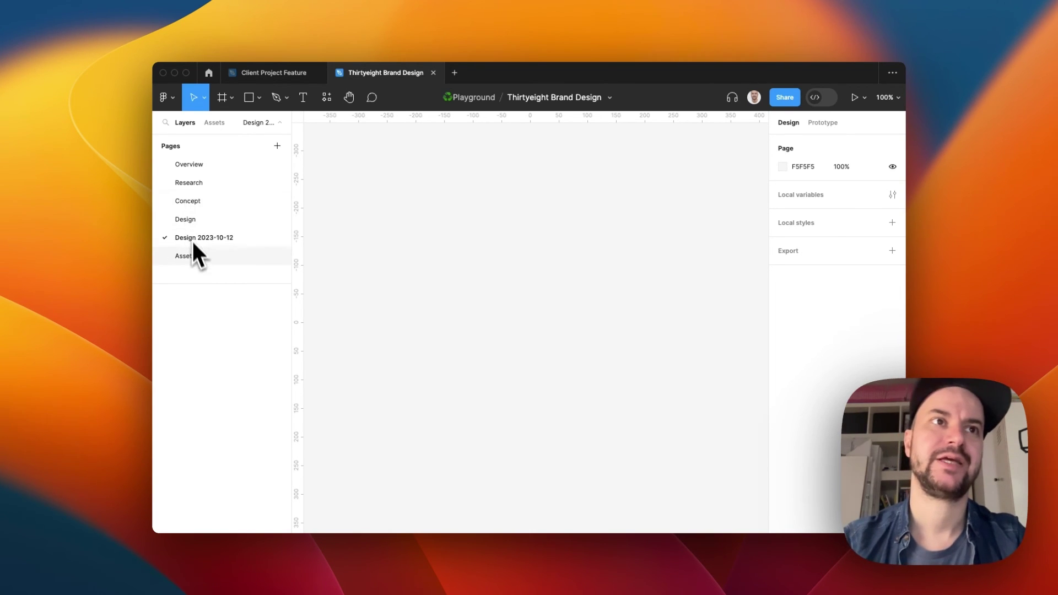
# Step: Go to the Assets page, zoom the canvas and select the 38° icon Frame 1
pyautogui.click(194, 257)
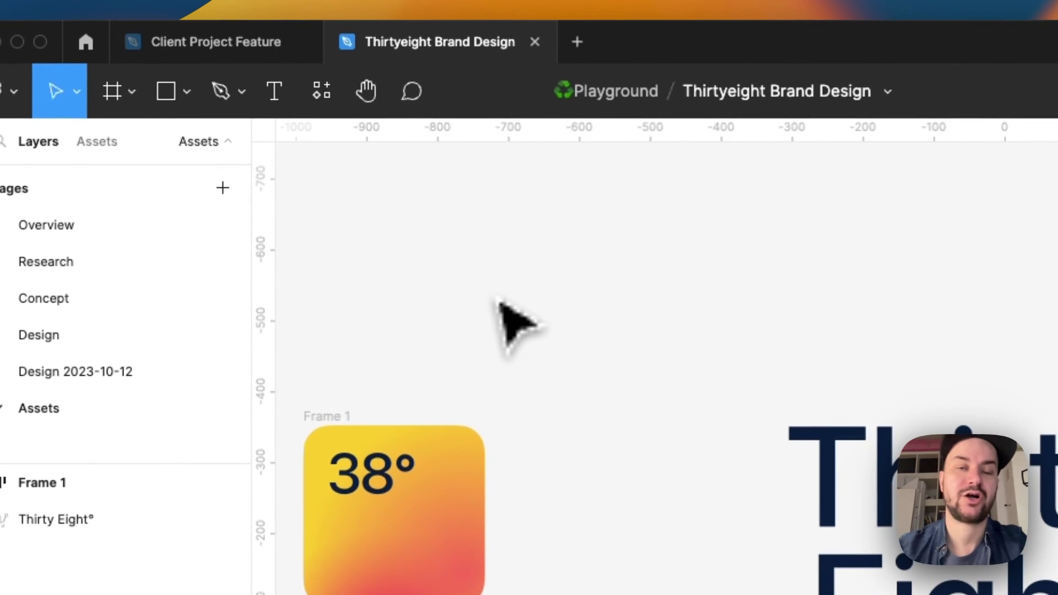
pyautogui.scroll(-3, 501, 300)
pyautogui.scroll(-2, 498, 302)
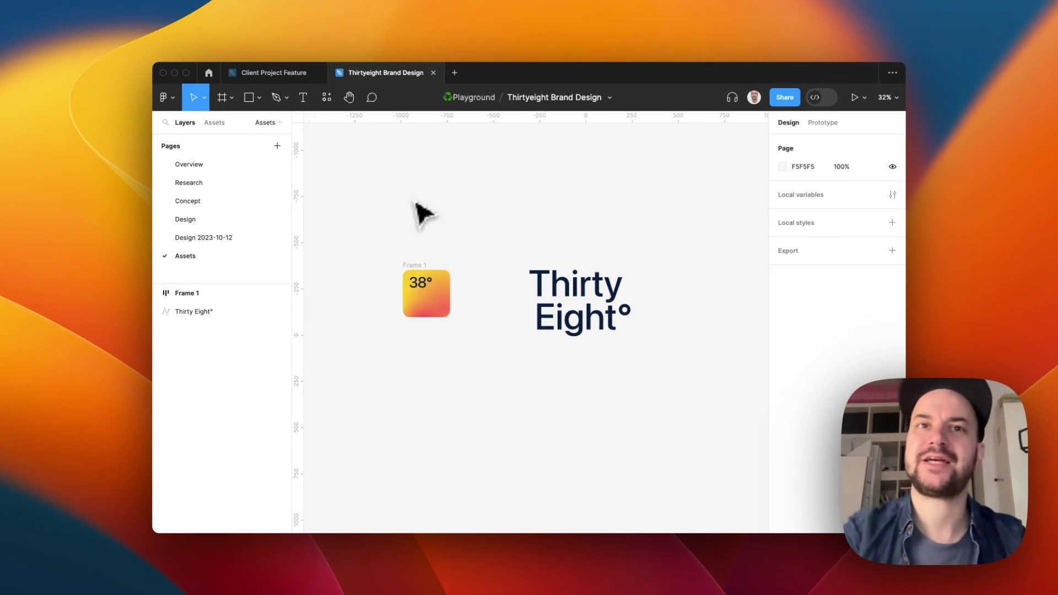
pyautogui.scroll(3, 571, 340)
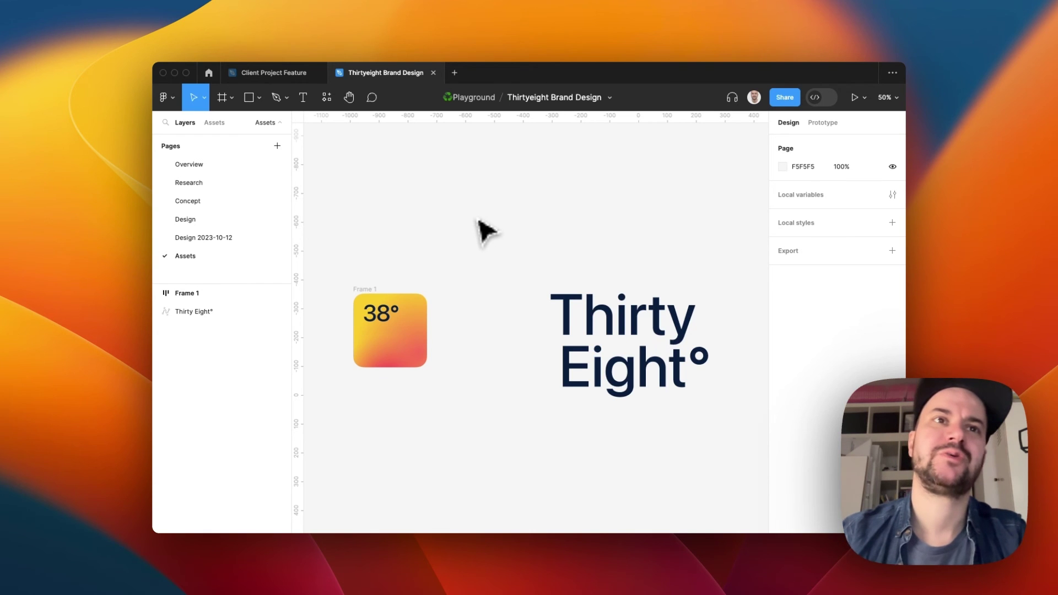
pyautogui.scroll(-3, 482, 230)
pyautogui.click(405, 270)
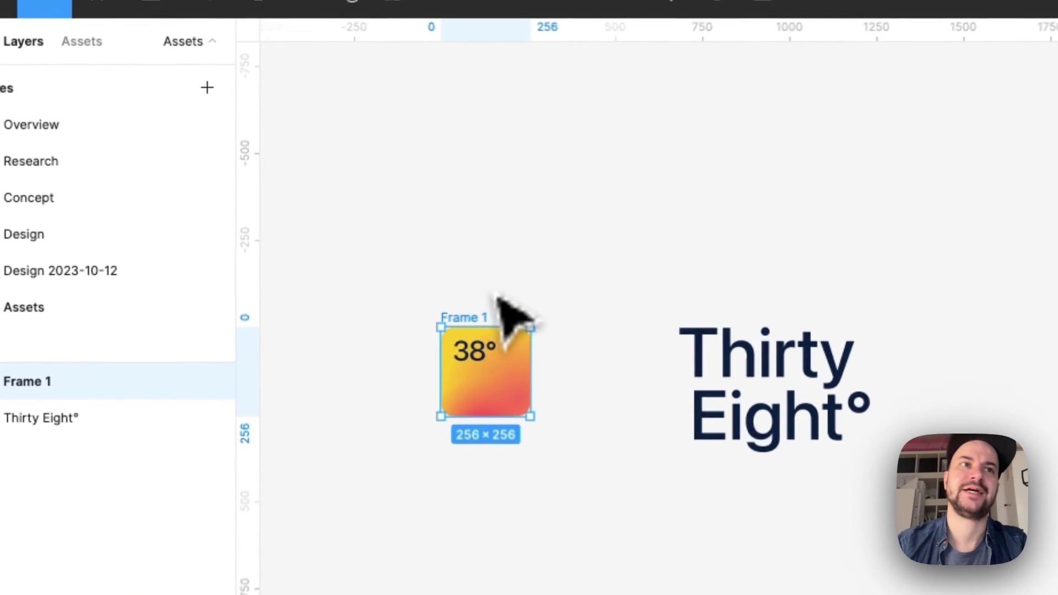
# Step: Rename the icon frame Frame 1 to 'App Icon'
pyautogui.doubleClick(454, 315)
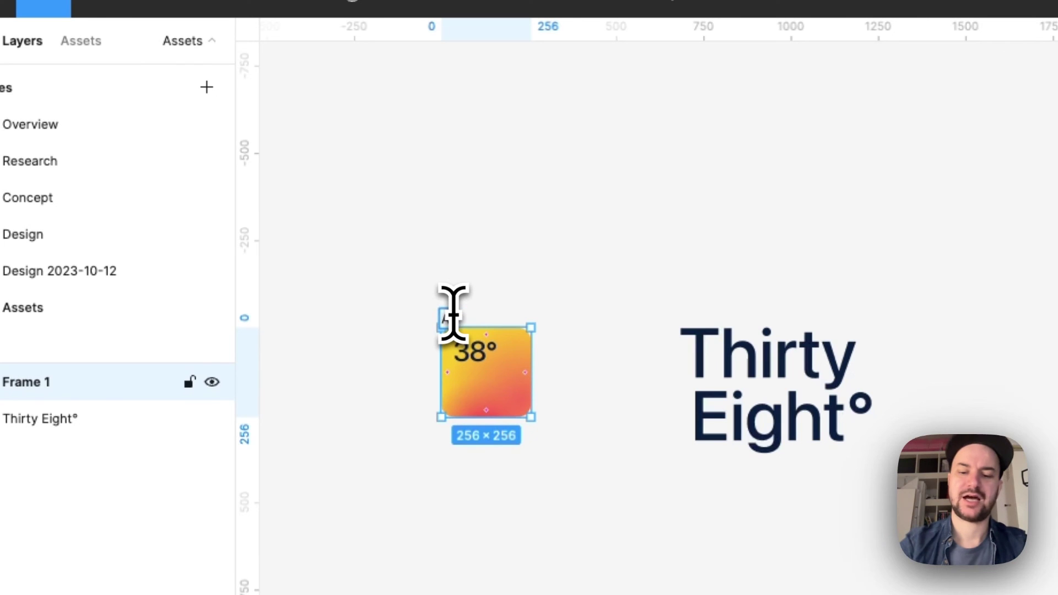
pyautogui.write('App Icon')
pyautogui.press('Return')
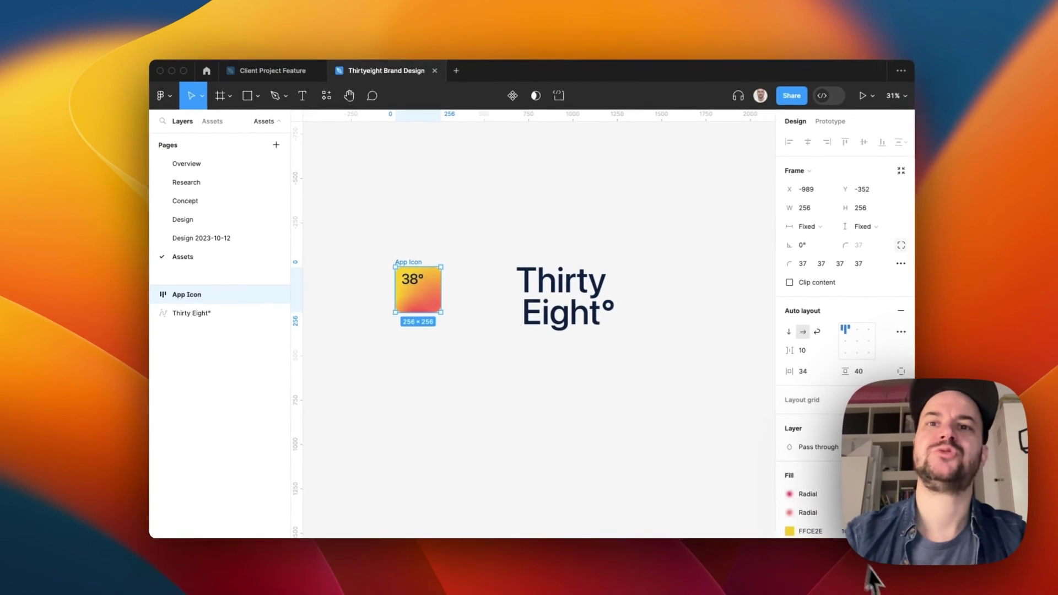
# Step: Add a 1x PNG export setting to App Icon and clear the selection
pyautogui.scroll(-5, 913, 287)
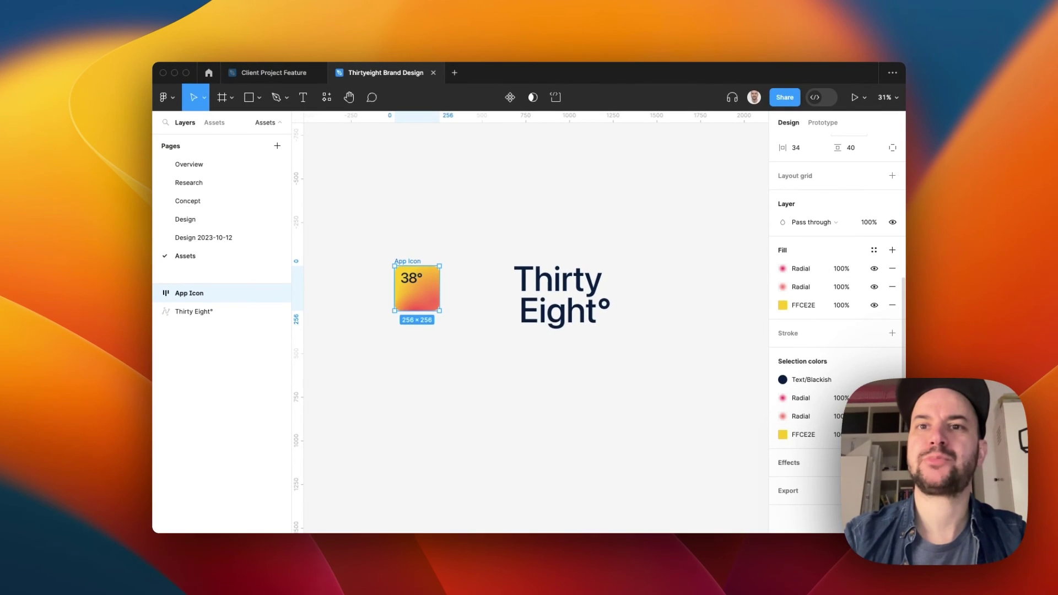
pyautogui.click(892, 490)
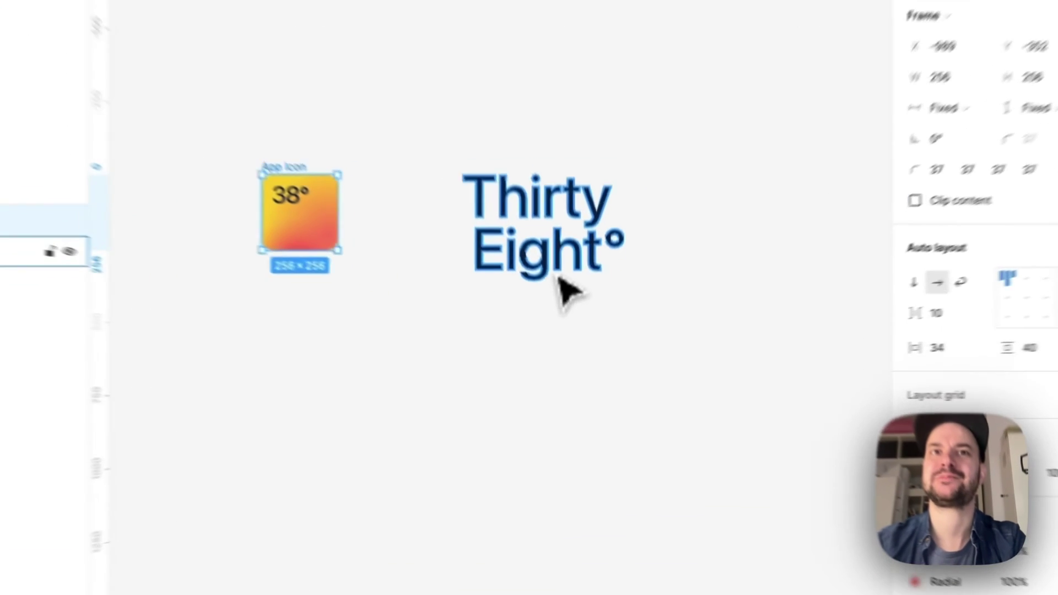
pyautogui.click(573, 325)
pyautogui.click(575, 389)
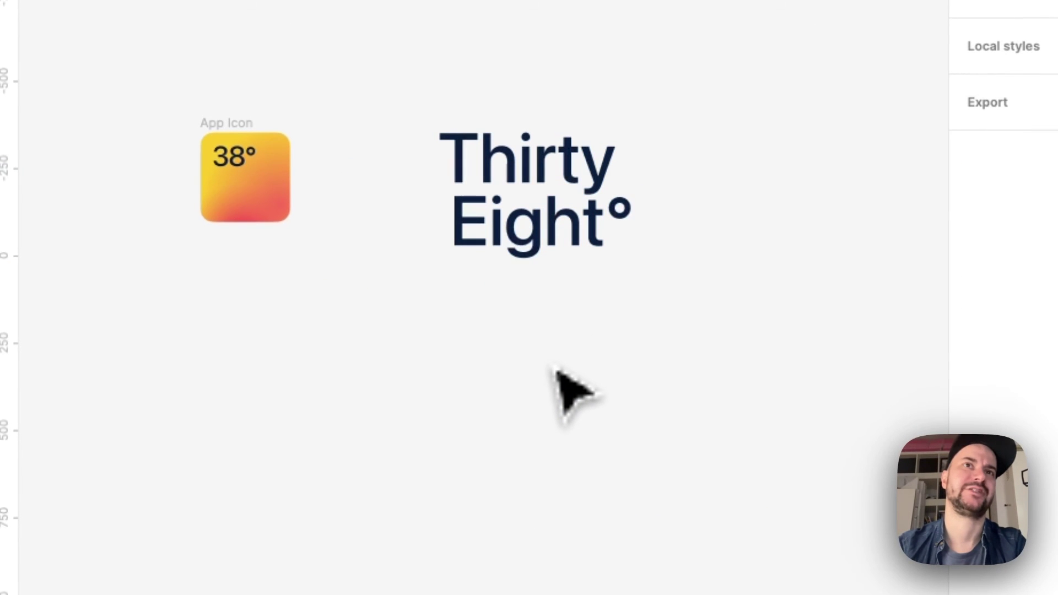